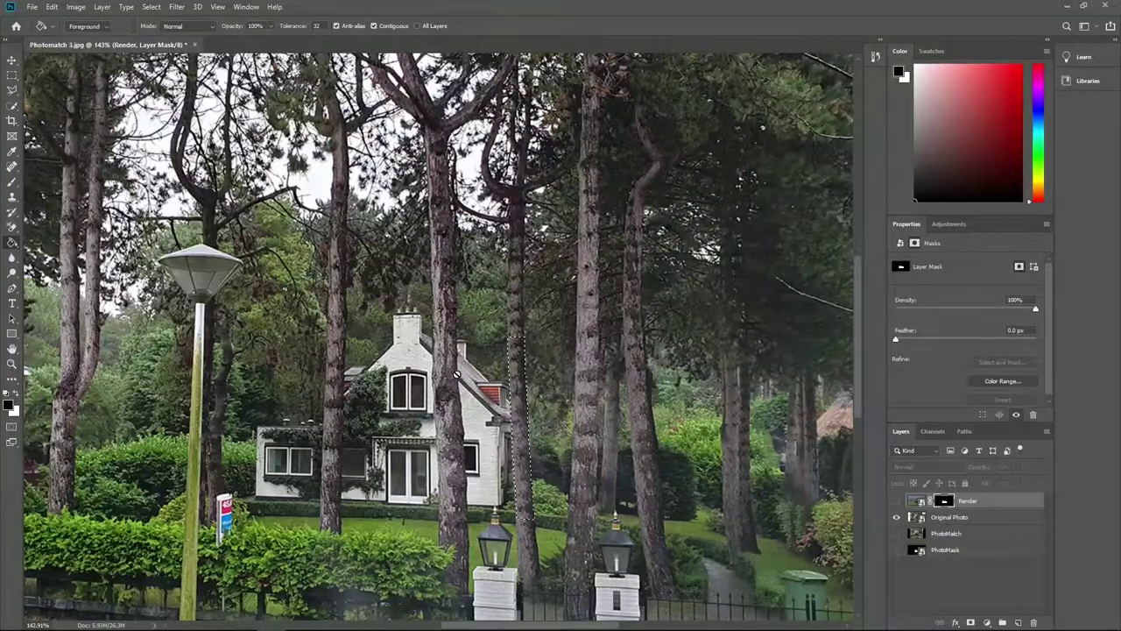
key("ctrl+comma")
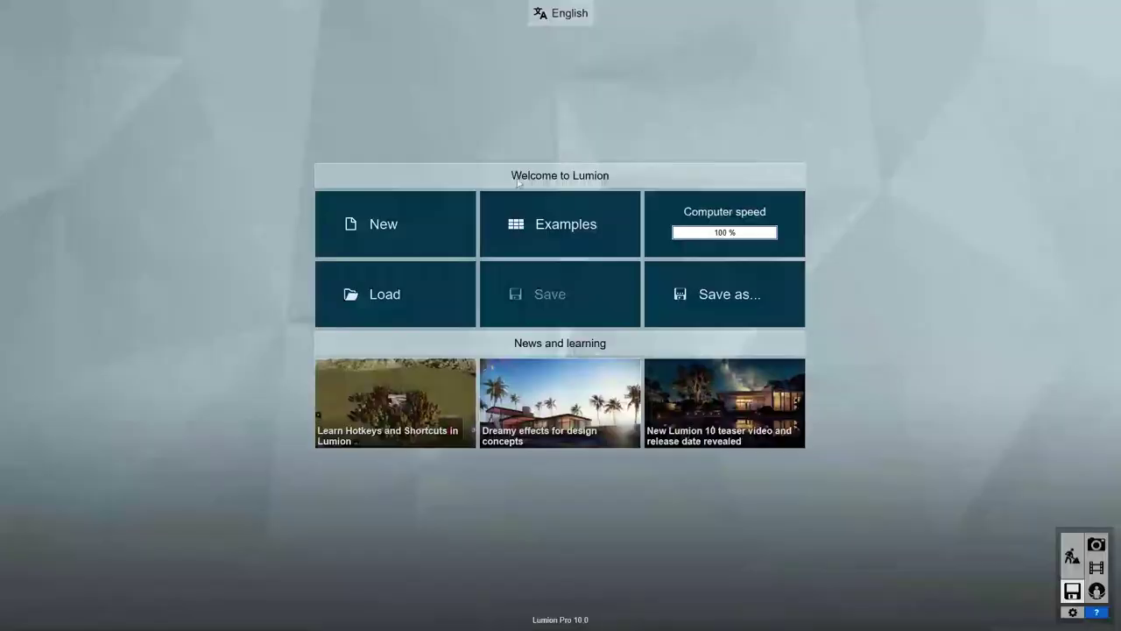
Create a new grass scene and place the Villa Lisse model from the imported models library on the ground
left_click(368, 223)
left_click(411, 283)
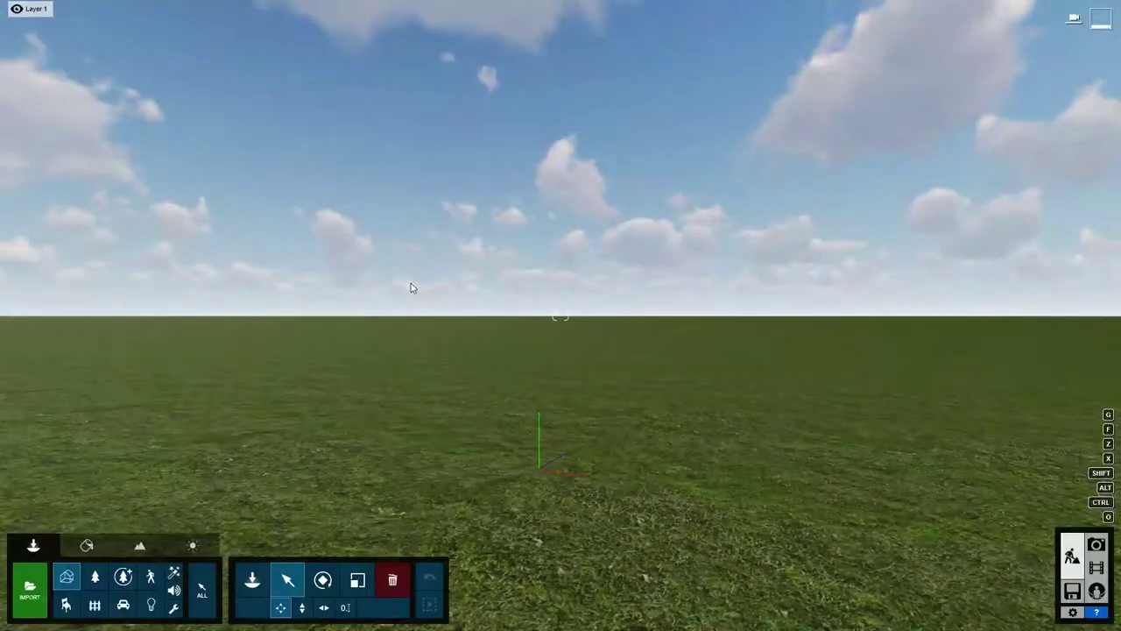
left_click(251, 579)
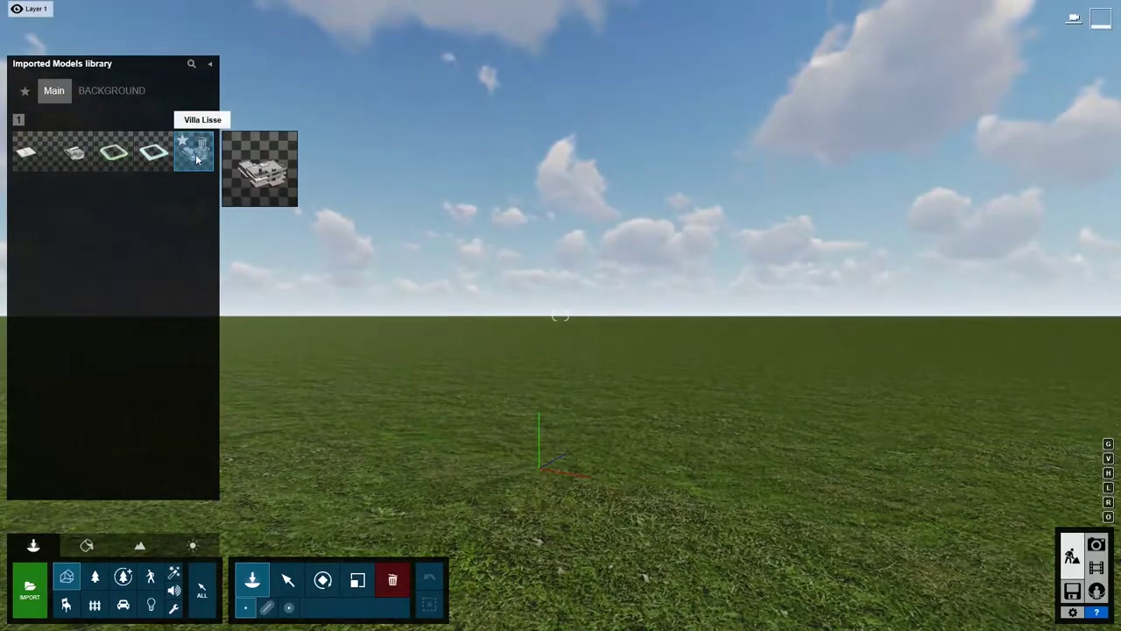
left_click(196, 158)
left_click(478, 410)
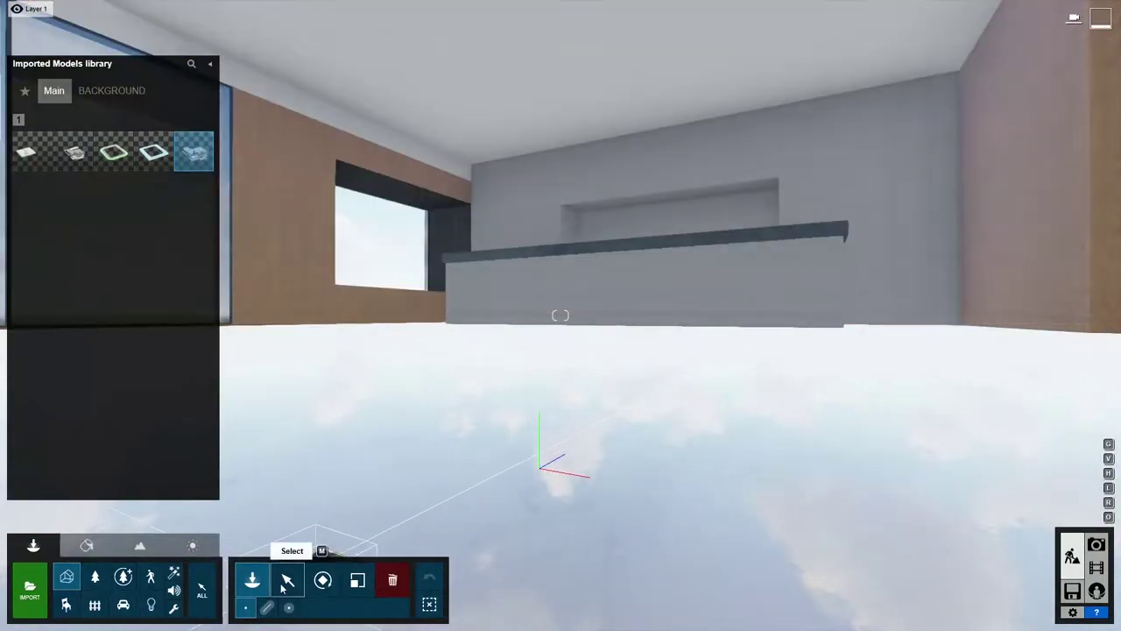
left_click(282, 588)
key("w")
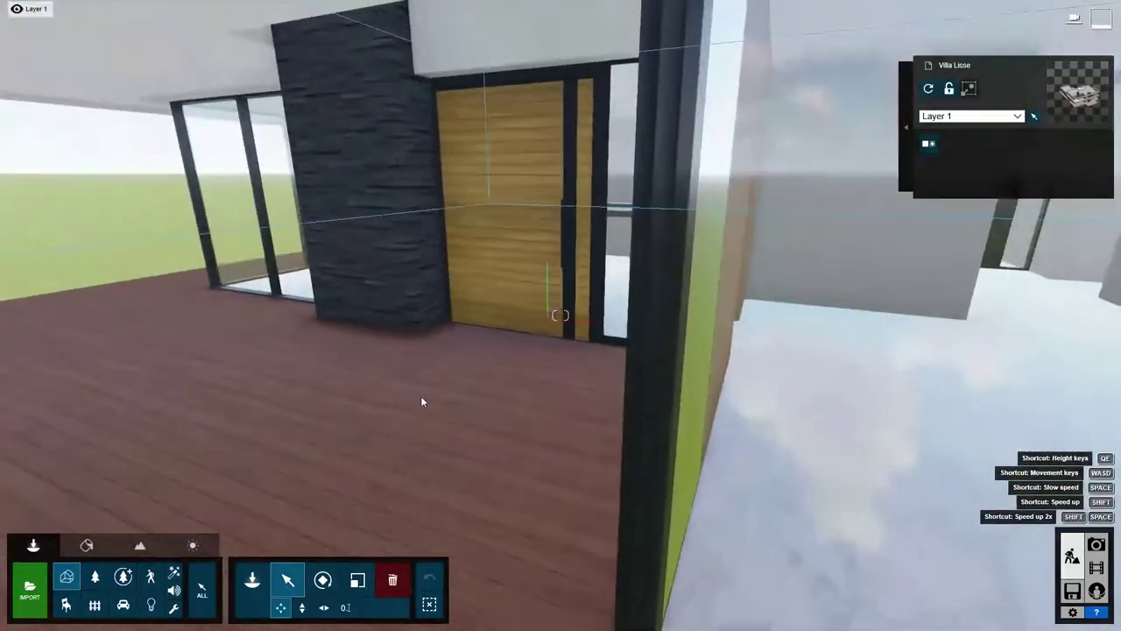
scroll(421, 401, "down", 10)
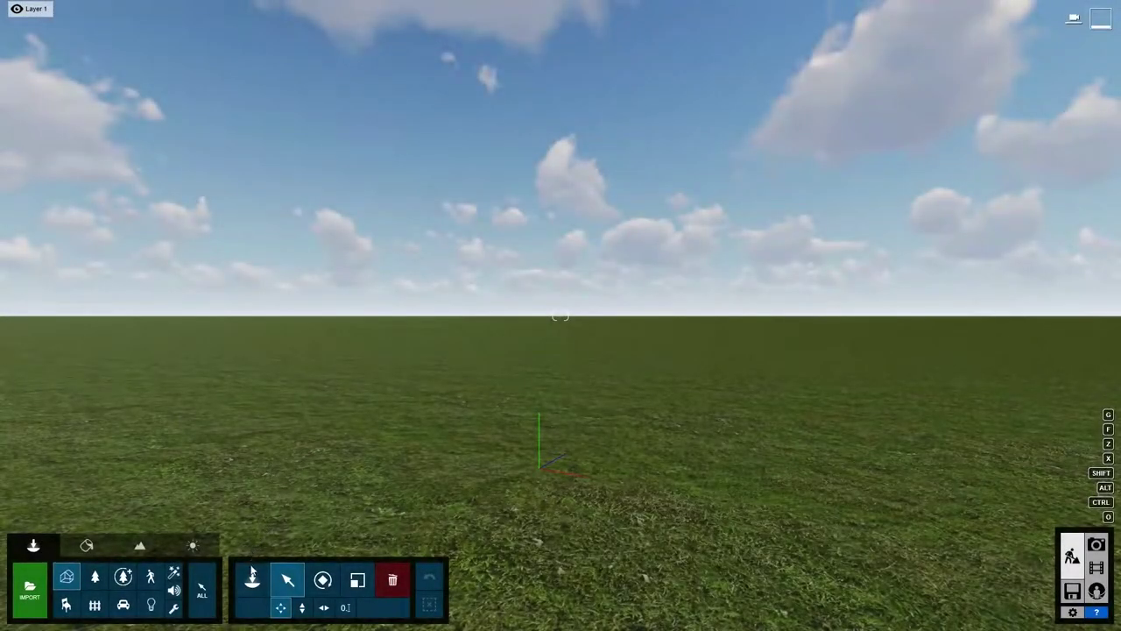
left_click(252, 576)
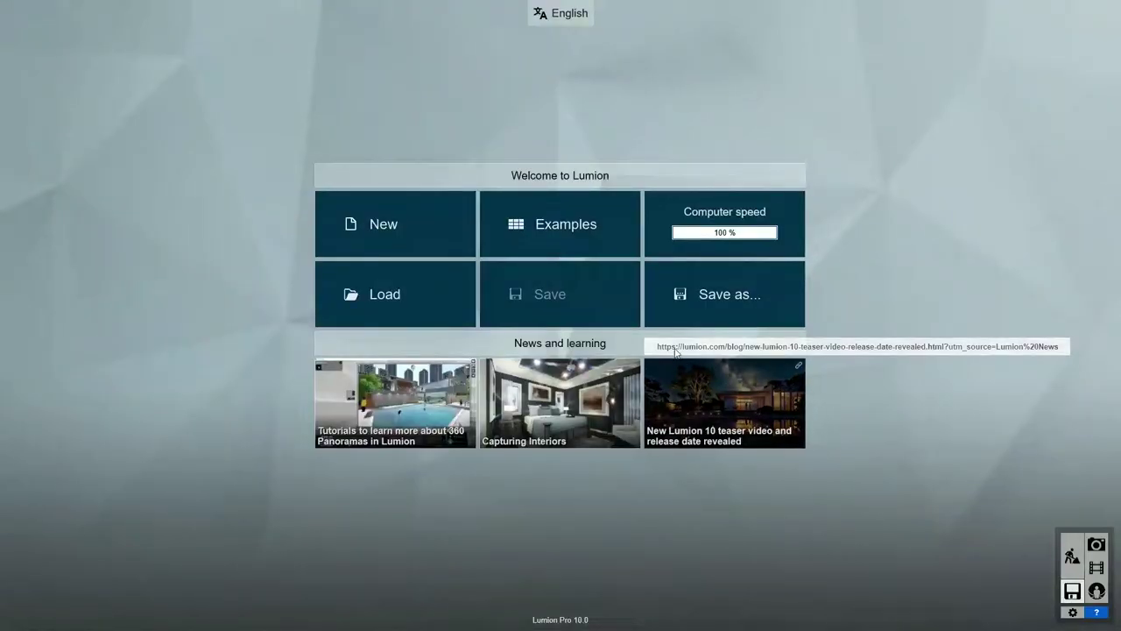
Open the example scene of the white two-storey villa with palm trees and inspect its imported models library
left_click(552, 223)
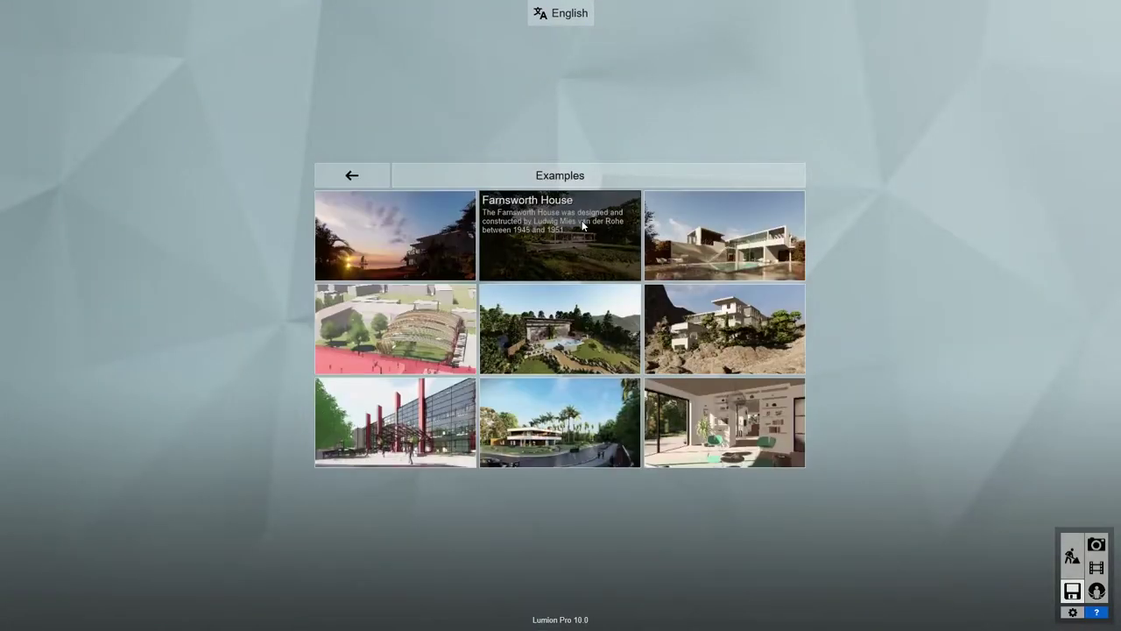
left_click(551, 414)
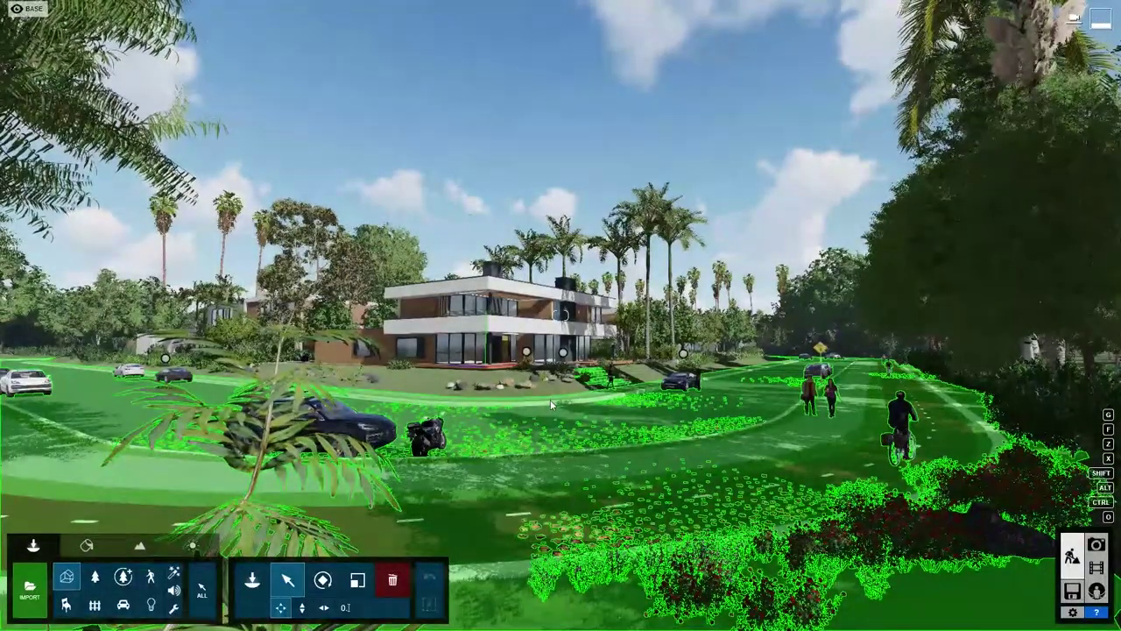
left_click(252, 580)
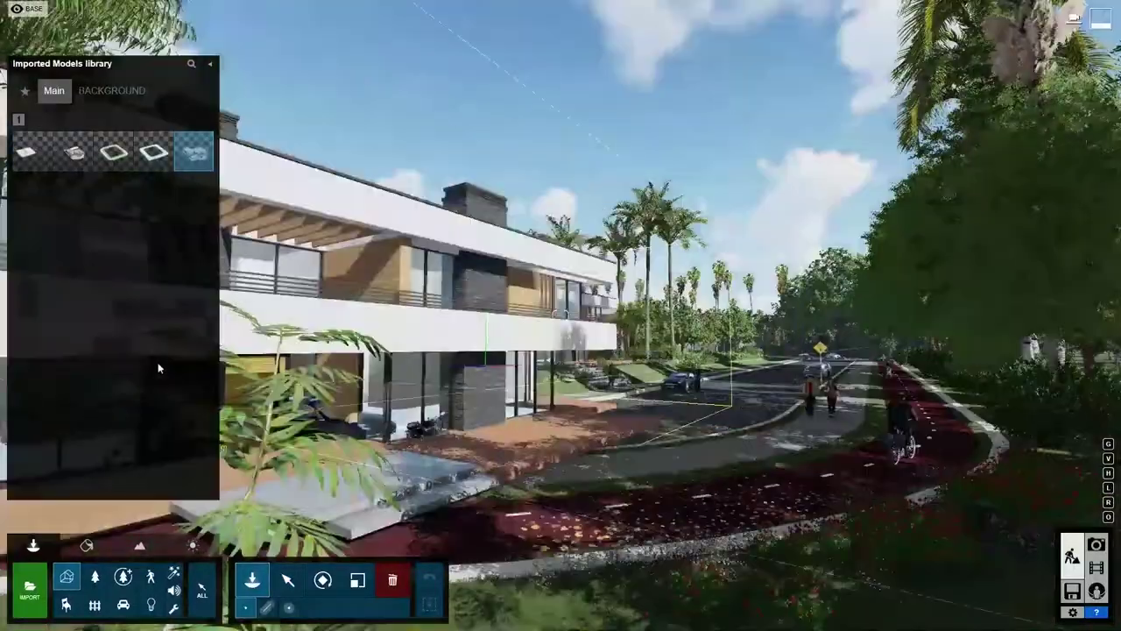
mouse_move(36, 158)
mouse_move(207, 158)
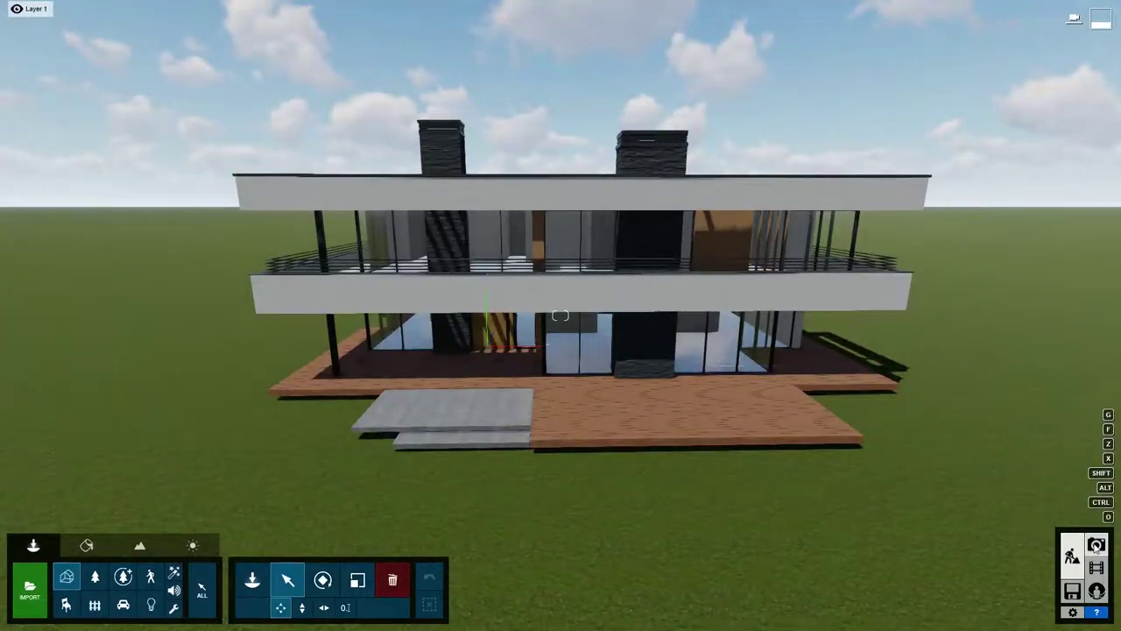
Save the front view of the villa as photo 1 and add the Photo Matching effect to it
left_click(1096, 544)
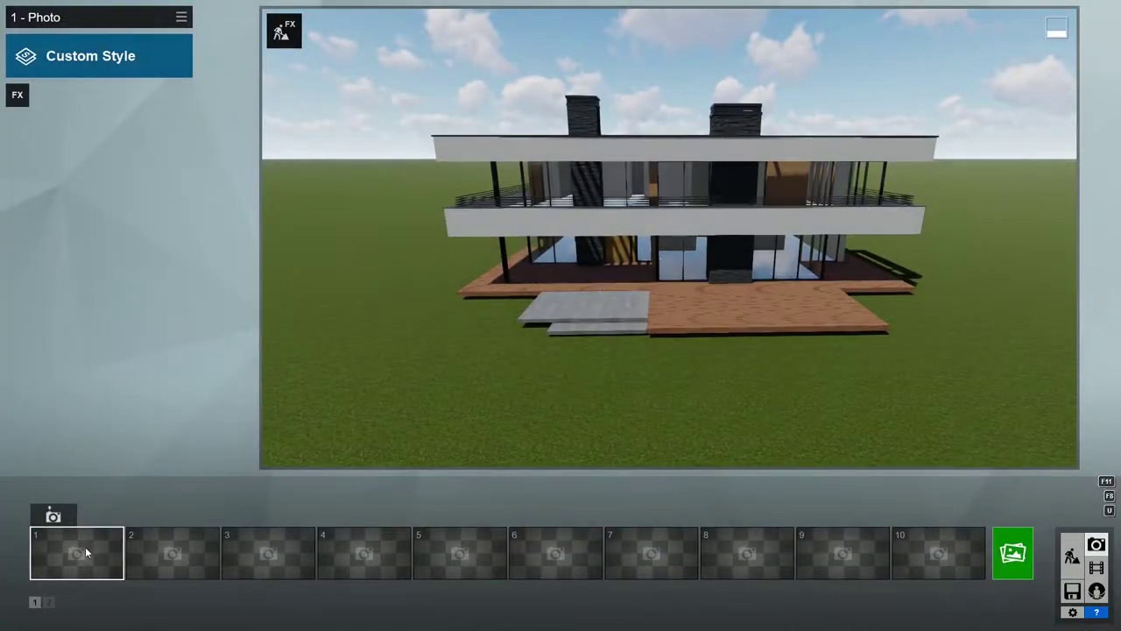
left_click(54, 516)
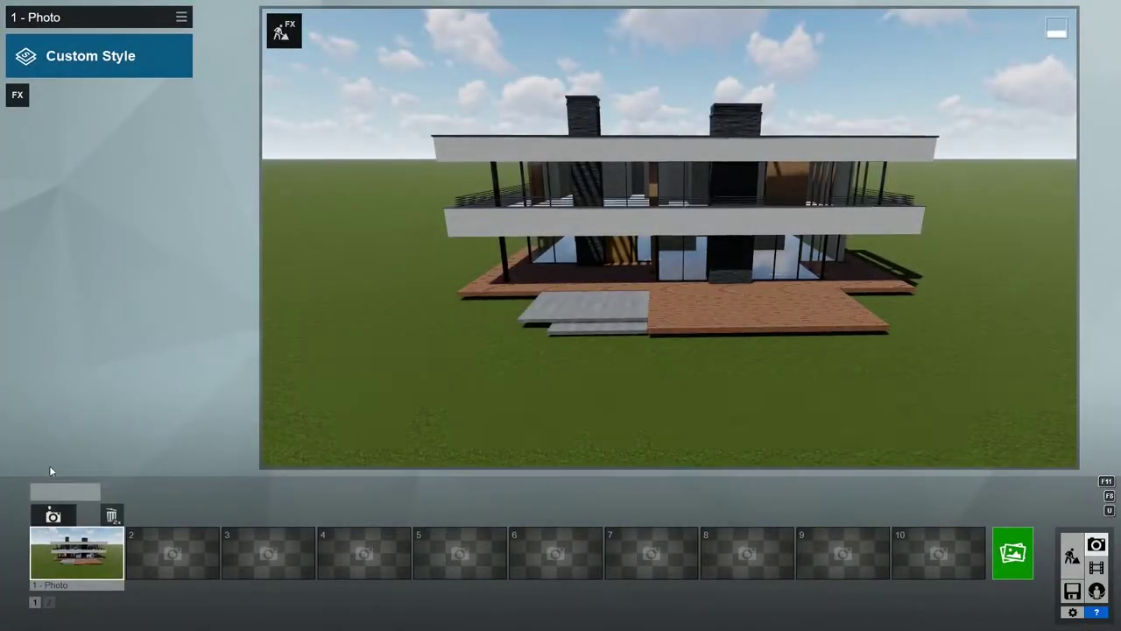
left_click(15, 98)
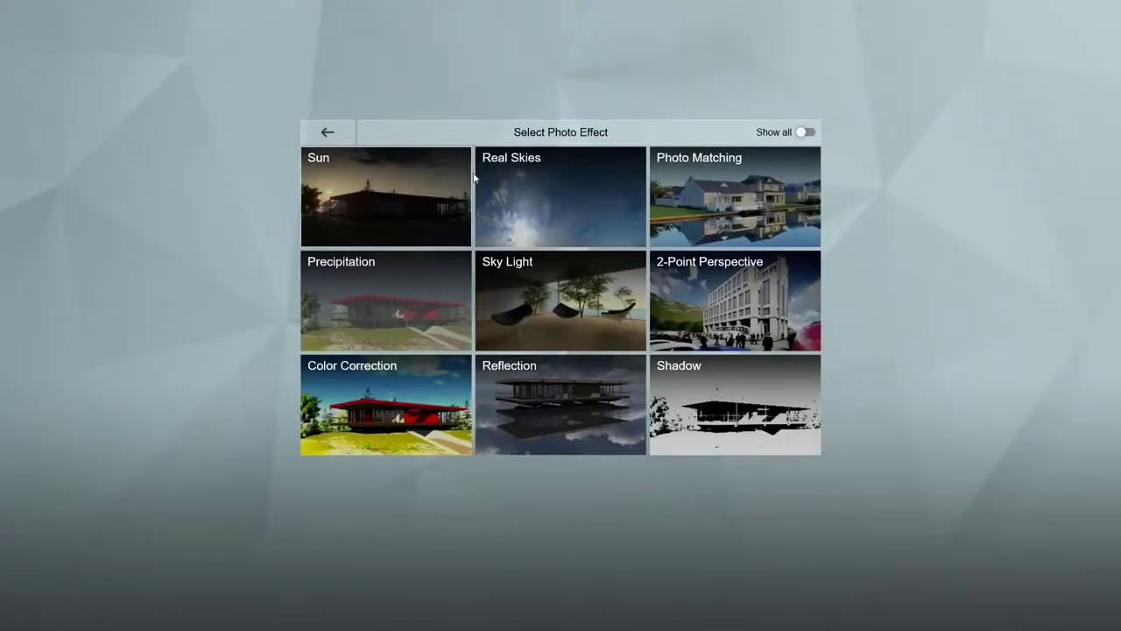
left_click(673, 200)
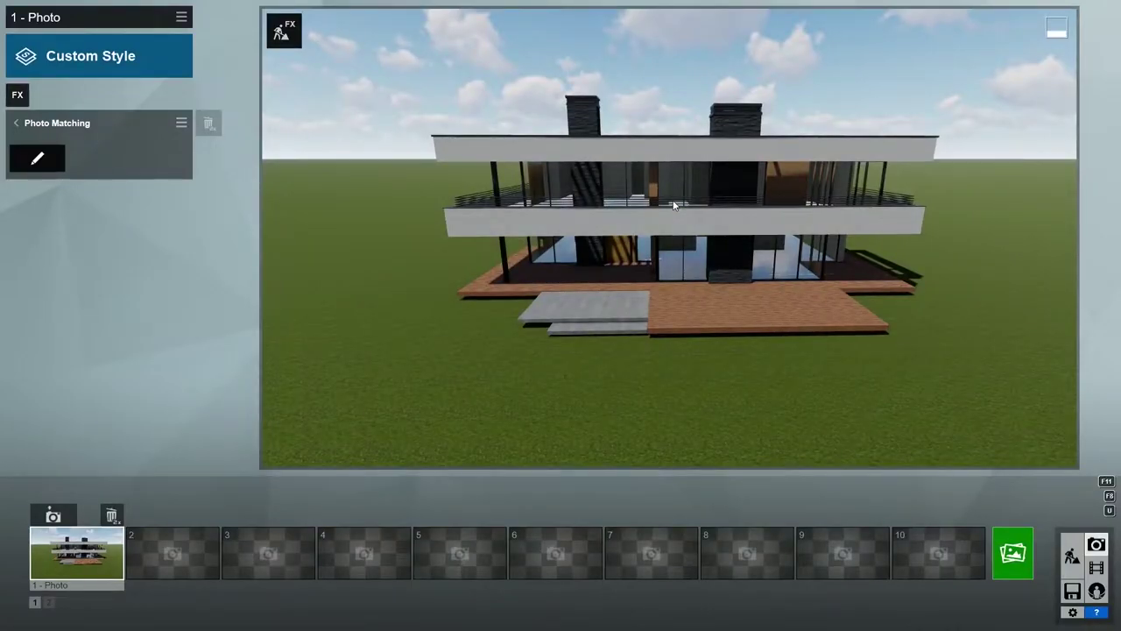
Edit the photo match, preview the waterfront house example, and load the photo of the white house among tall pines
left_click(37, 158)
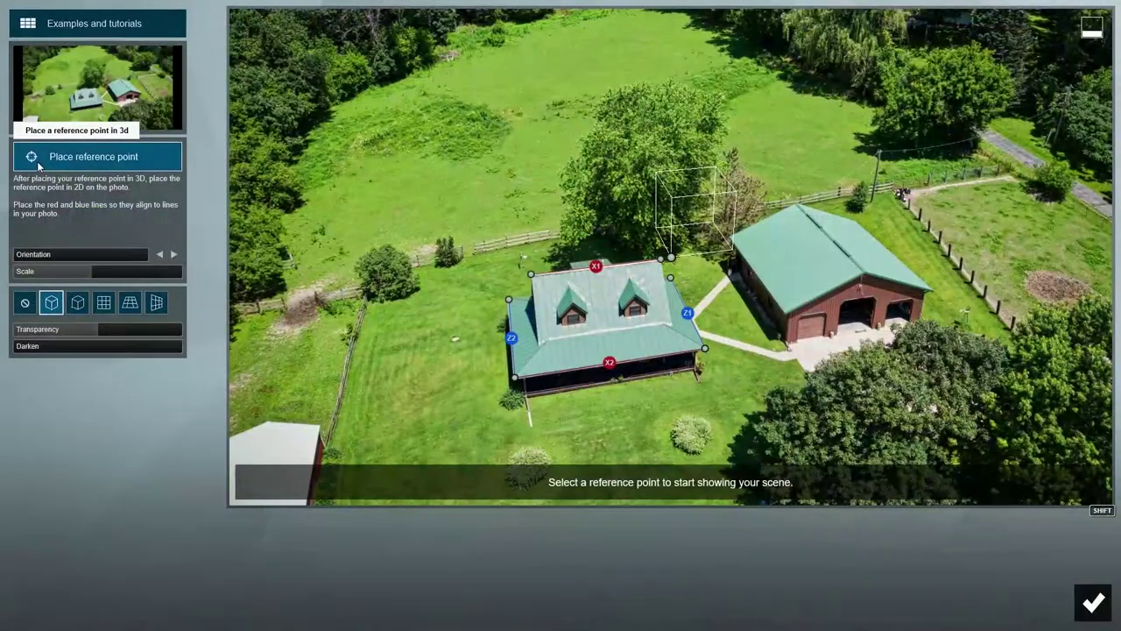
left_click(102, 28)
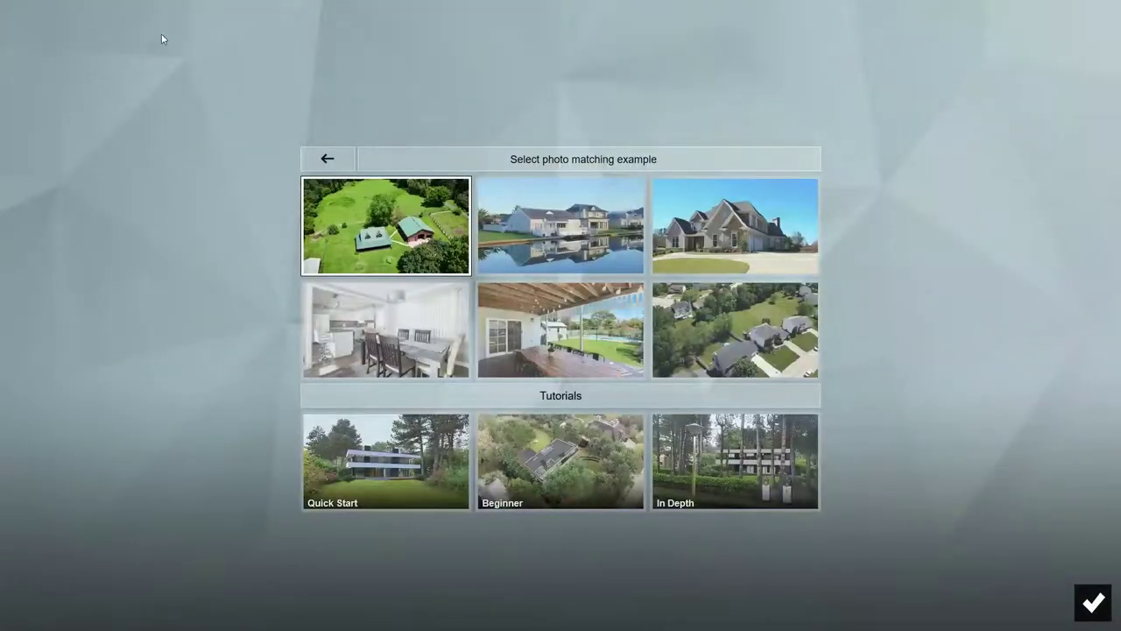
left_click(532, 217)
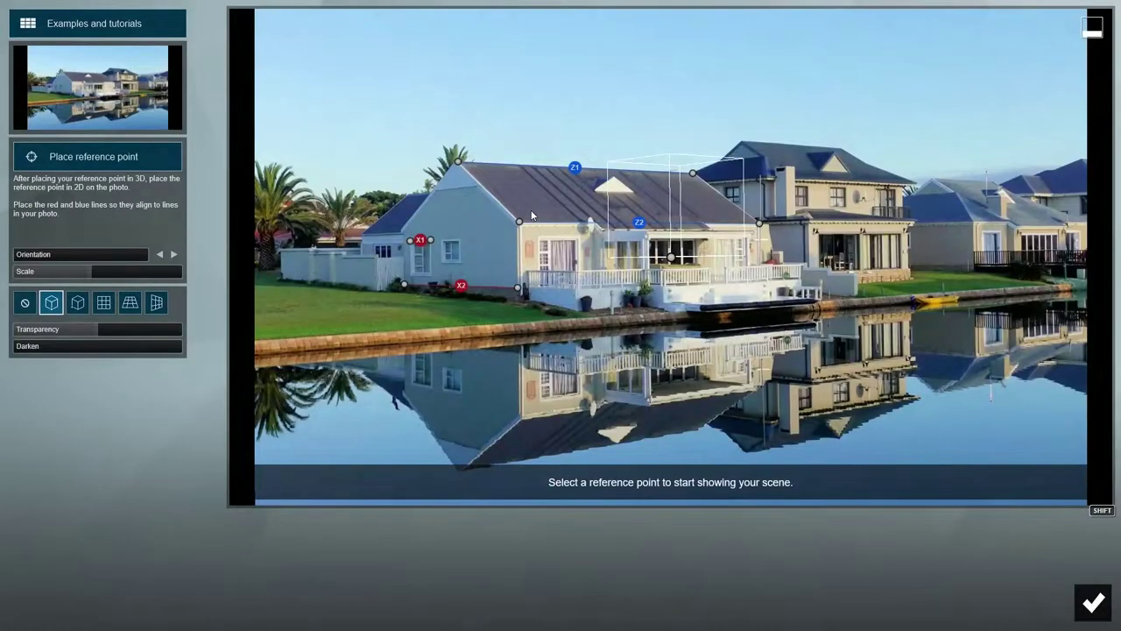
left_click(99, 100)
double_click(229, 94)
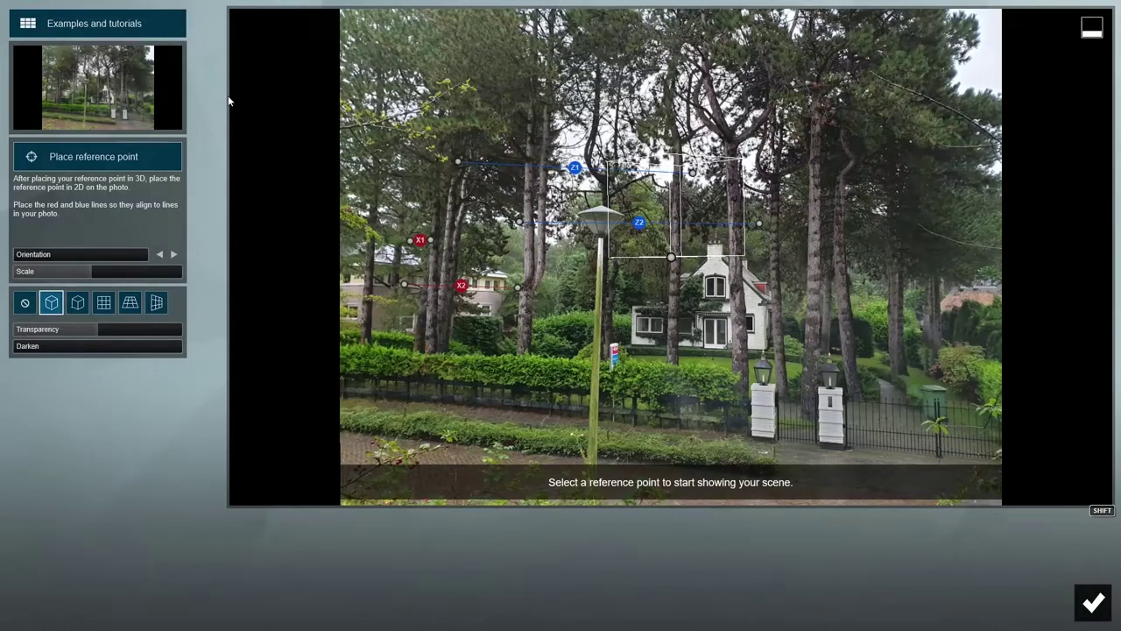
Align the red X2 guide with the base line of the houses above the hedge and X1 with their upper edges
left_click_drag(519, 289, 759, 351)
left_click_drag(406, 289, 592, 344)
left_click(763, 349)
left_click_drag(764, 352, 764, 349)
left_click_drag(593, 344, 361, 342)
left_click_drag(430, 243, 726, 250)
left_click_drag(405, 248, 289, 248)
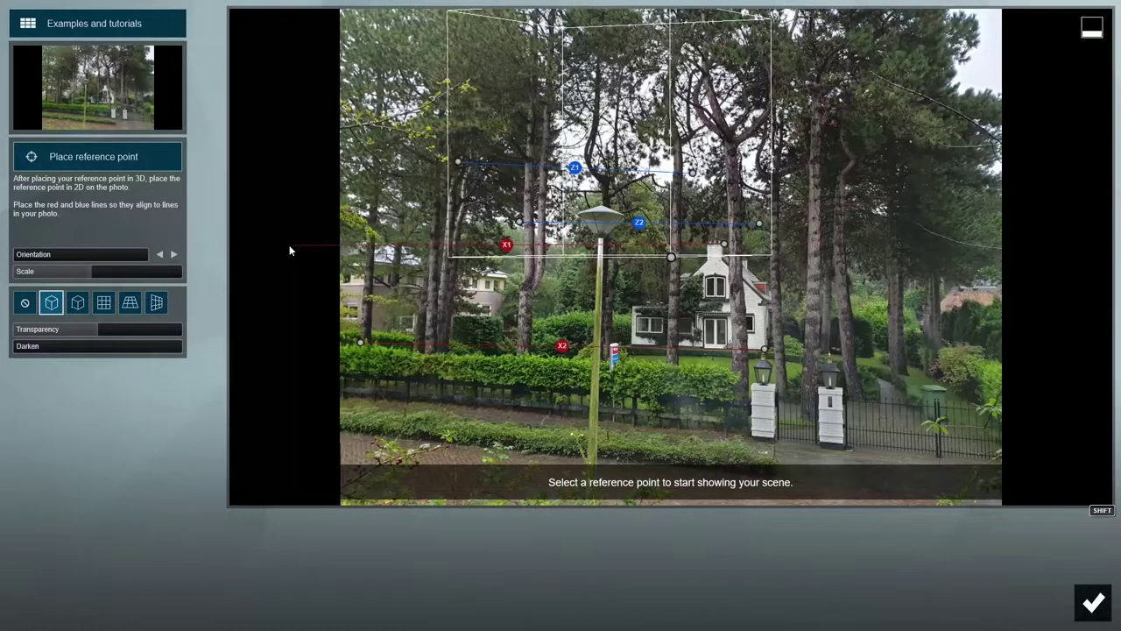
Align the blue Z1 and Z2 guides with the receding lines beside the white house and move the reference point onto its facade
left_click_drag(525, 224, 929, 209)
left_click_drag(459, 162, 723, 256)
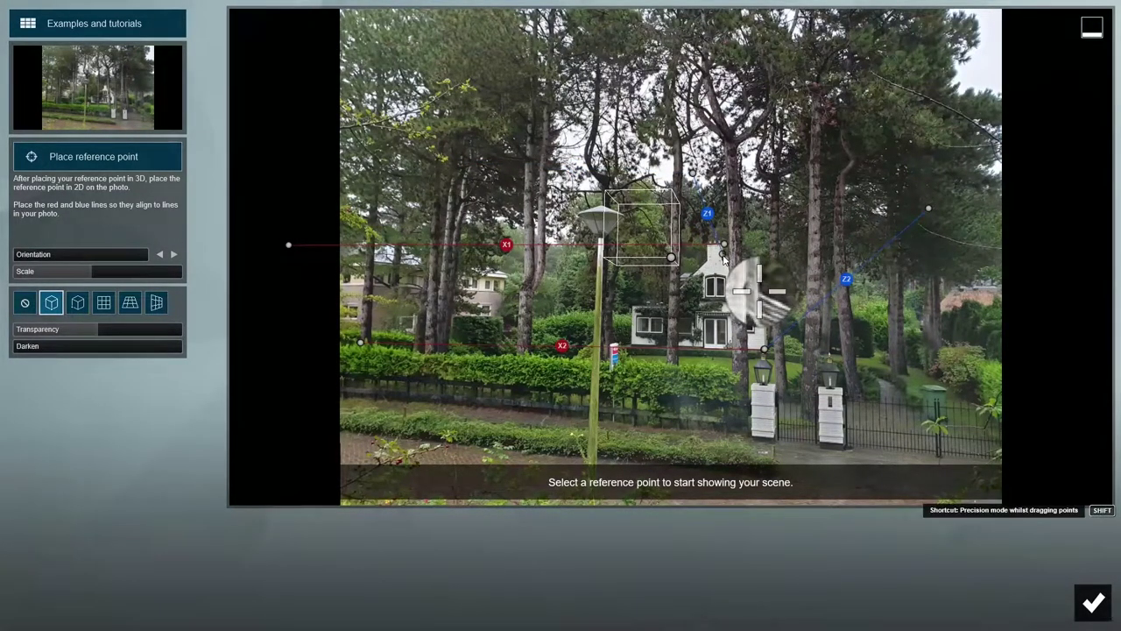
left_click_drag(692, 172, 1019, 382)
left_click_drag(670, 257, 732, 298)
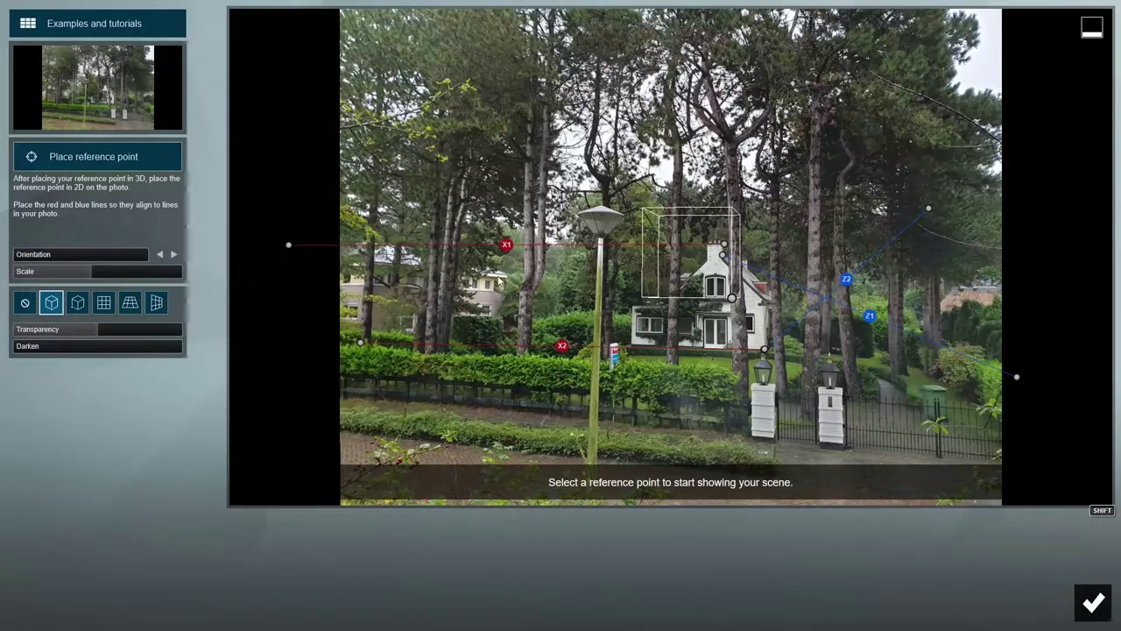
Place the 3D reference point on the front outer corner of the villa's wooden deck, on the side nearest the concrete steps
left_click(84, 158)
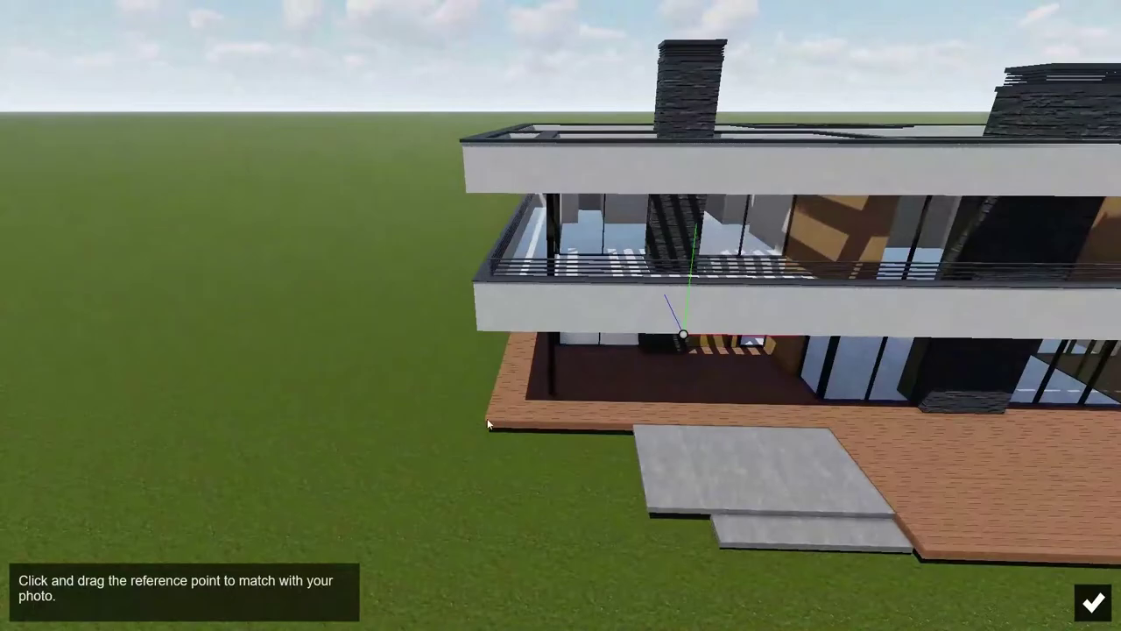
left_click(488, 422)
left_click(1093, 602)
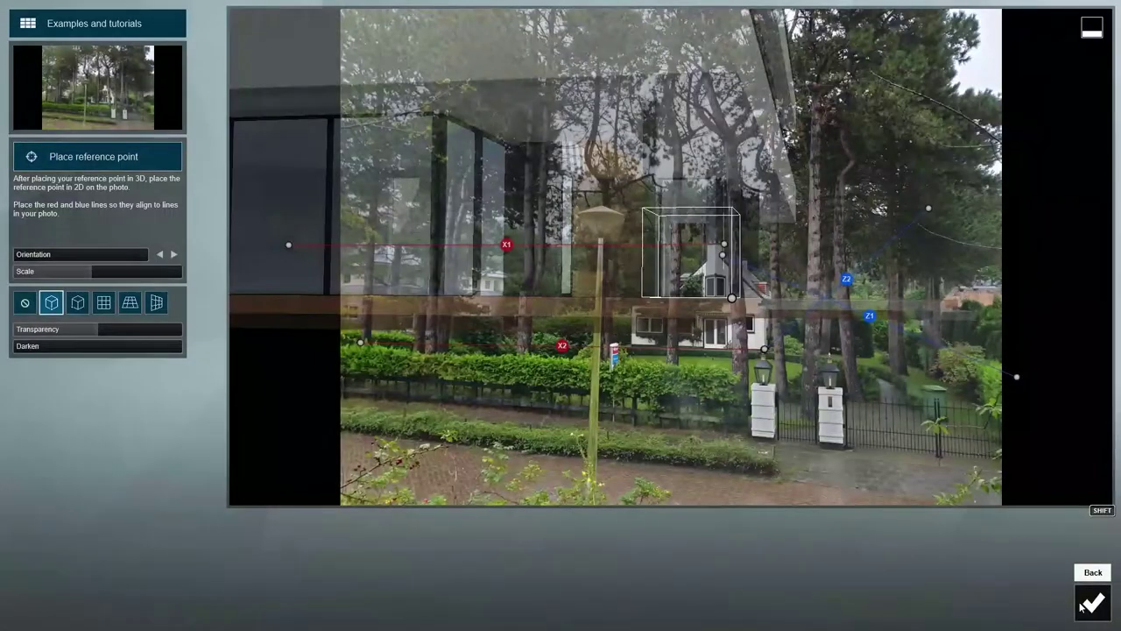
Reduce the model's scale to about 0.2x and move its reference point to just above the hedge beside the lamp post
mouse_move(103, 274)
left_mouse_down()
mouse_move(77, 273)
mouse_move(80, 256)
mouse_move(118, 267)
left_mouse_up()
mouse_move(731, 298)
left_mouse_down()
mouse_move(496, 338)
mouse_move(488, 351)
mouse_move(573, 348)
left_mouse_up()
left_click_drag(77, 273, 72, 275)
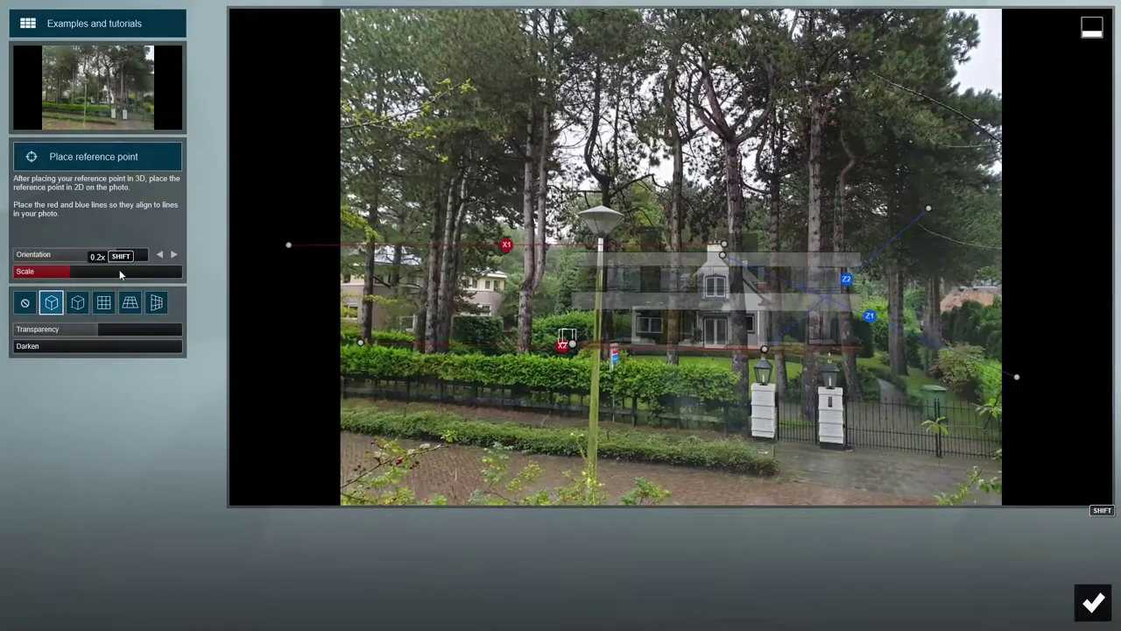
Set the orientation to about 269.35°, show the model at full opacity, fine-tune its scale slightly smaller, and accept the match
left_click_drag(115, 255, 2, 160)
left_click(133, 330)
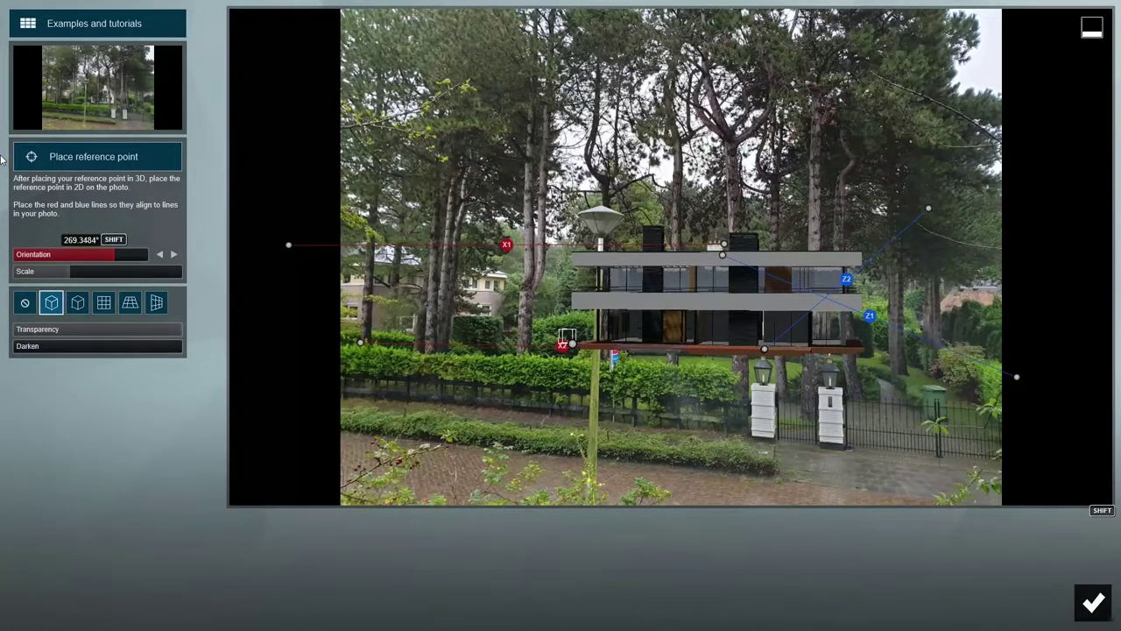
left_click_drag(9, 156, 79, 157, "shift")
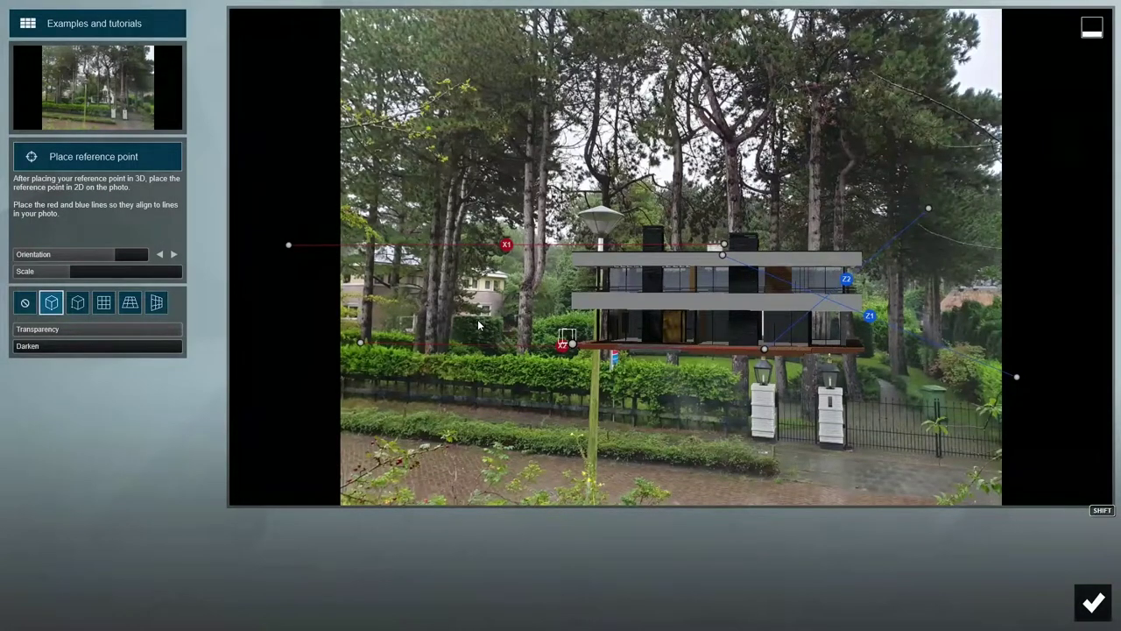
left_click_drag(47, 275, 2, 282, "shift")
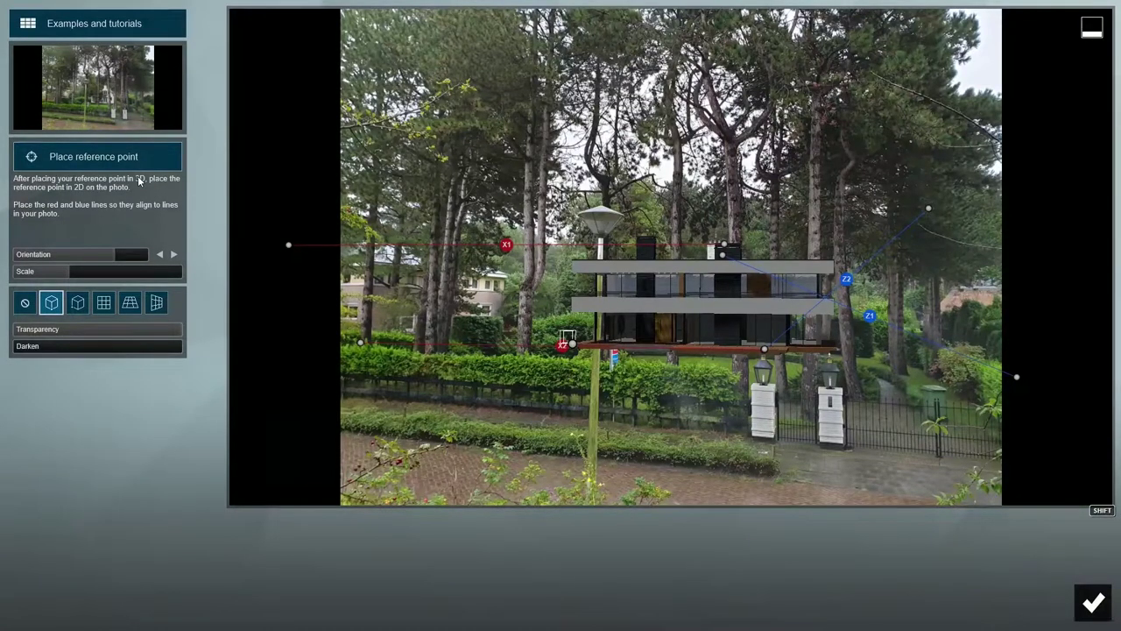
left_click(1091, 601)
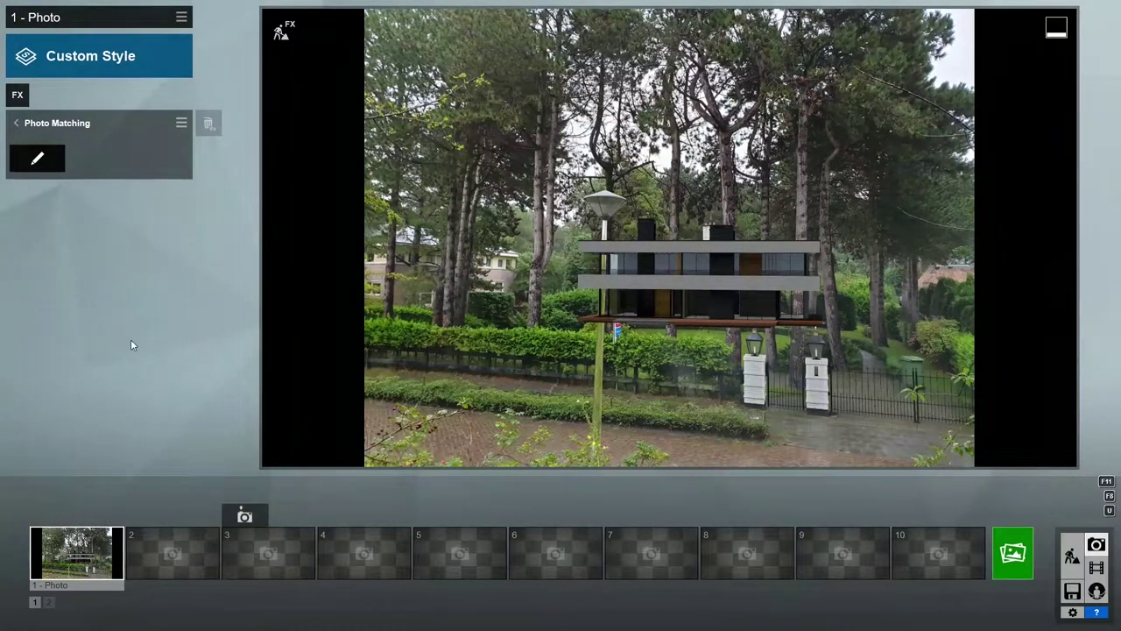
Apply the Overcast style and lower its color correction's Limit high, Temperature and Tint to match the photo
left_click(103, 60)
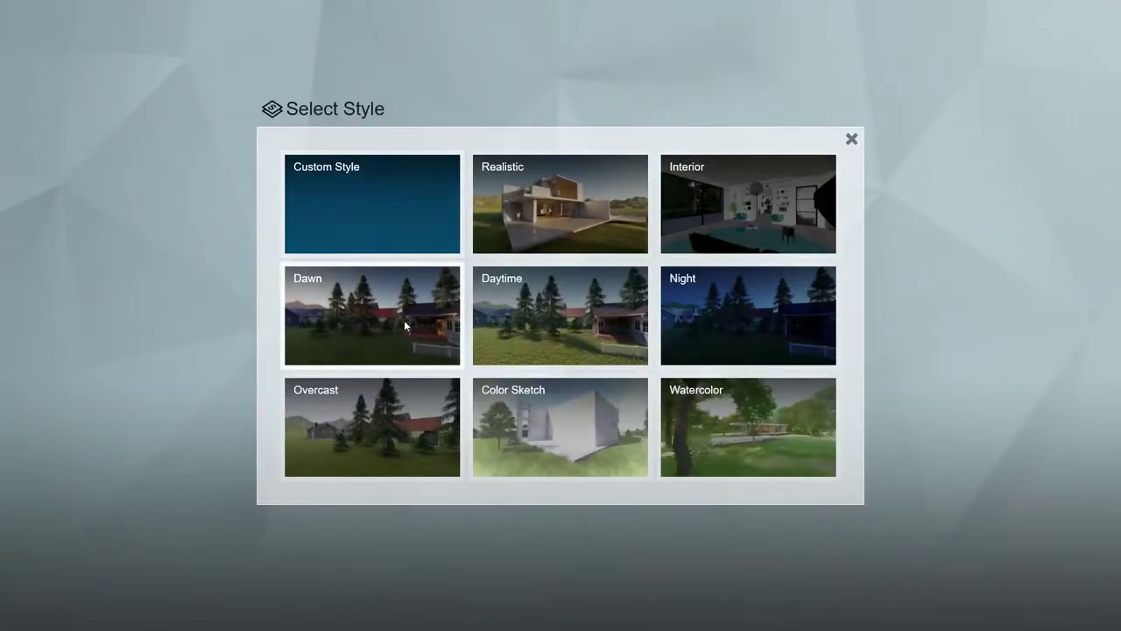
left_click(401, 417)
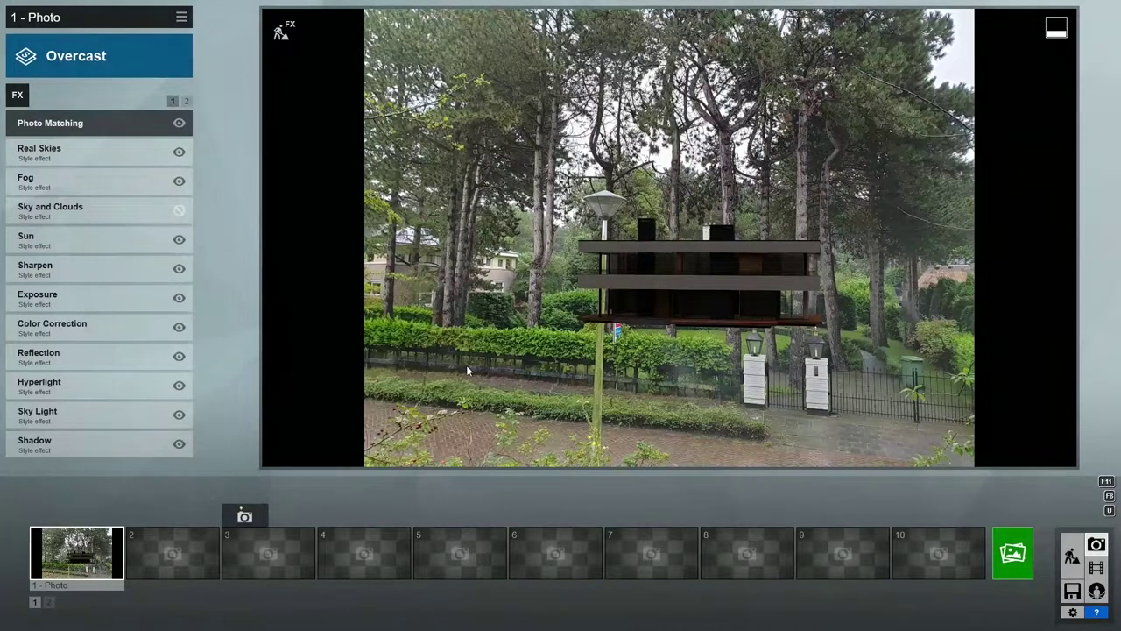
left_click(101, 329)
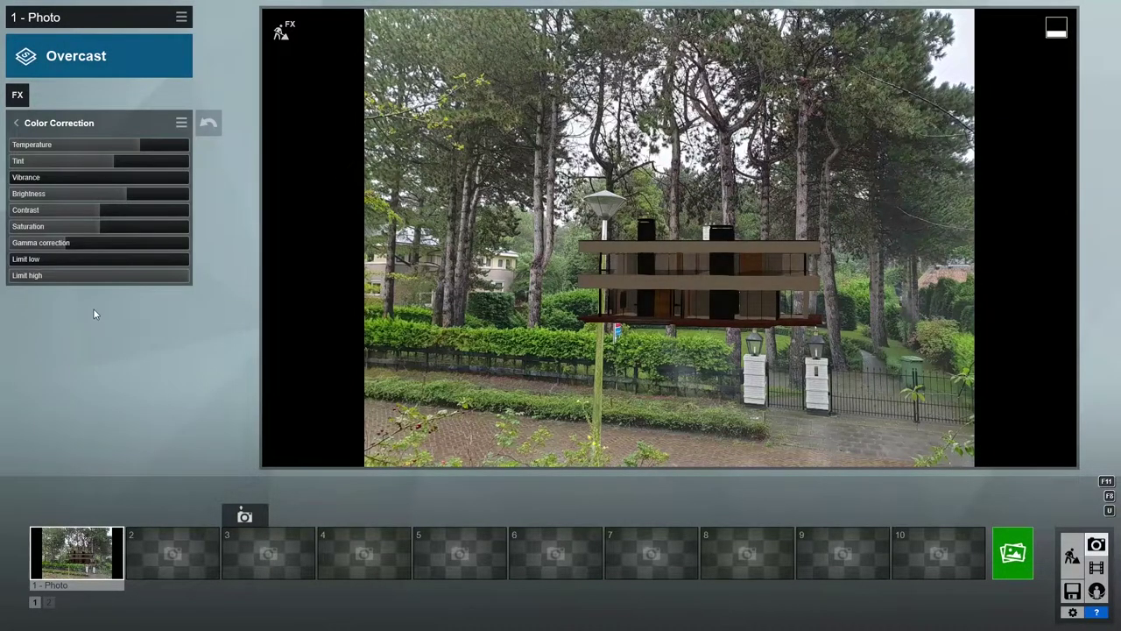
left_click_drag(181, 279, 114, 278)
left_click_drag(140, 146, 122, 150)
left_click_drag(112, 163, 95, 167)
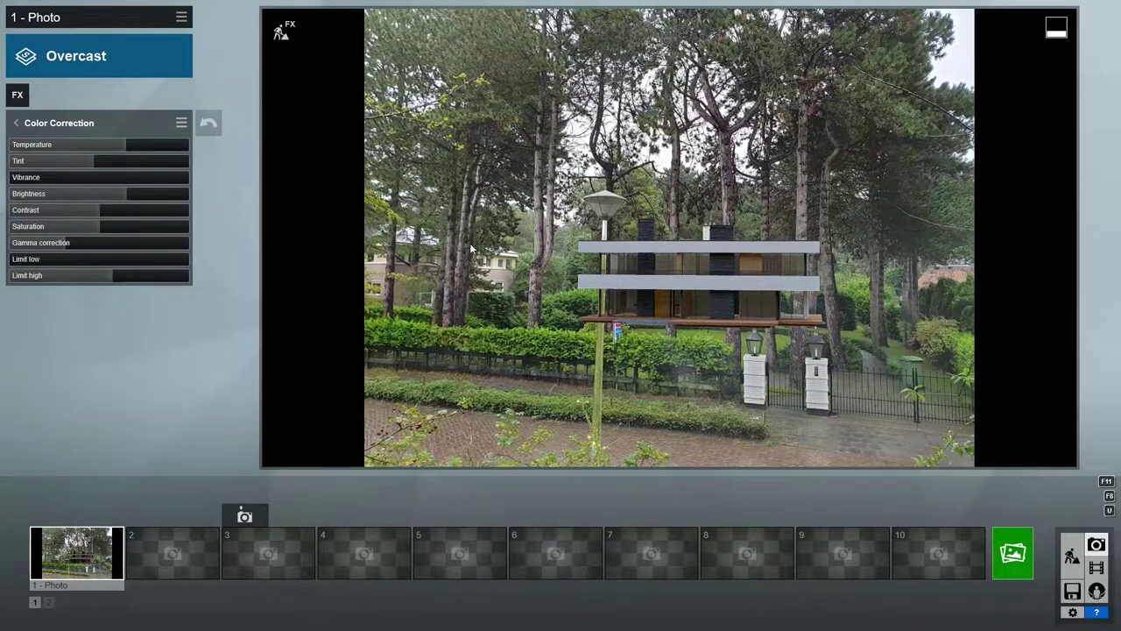
Render the current shot at the Desktop size of 1920x1080
left_click(1013, 553)
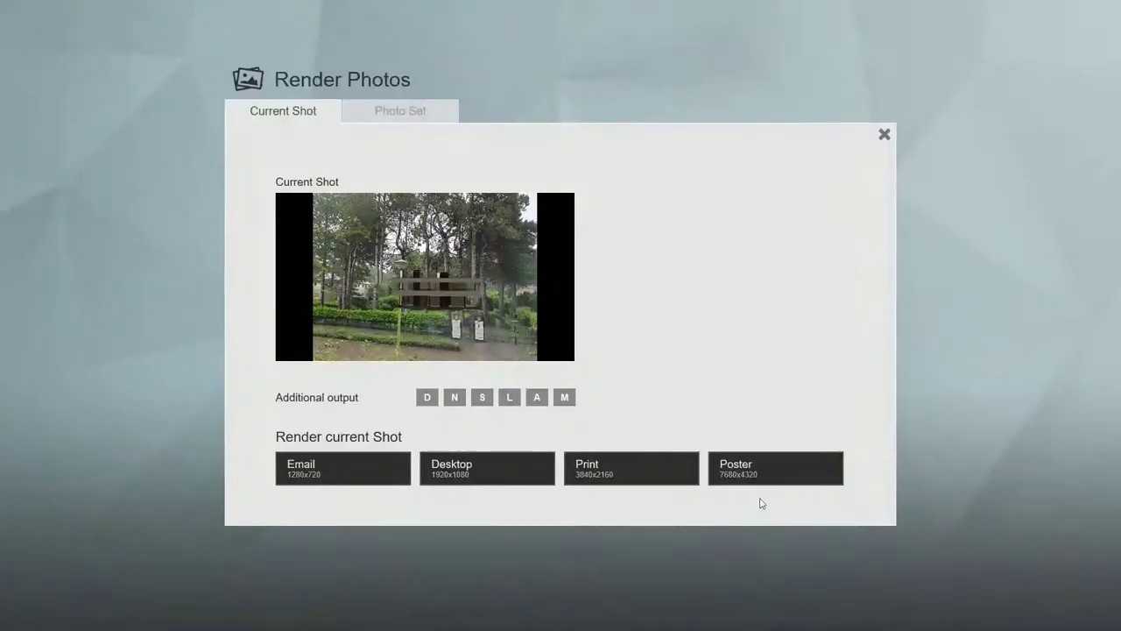
left_click(509, 466)
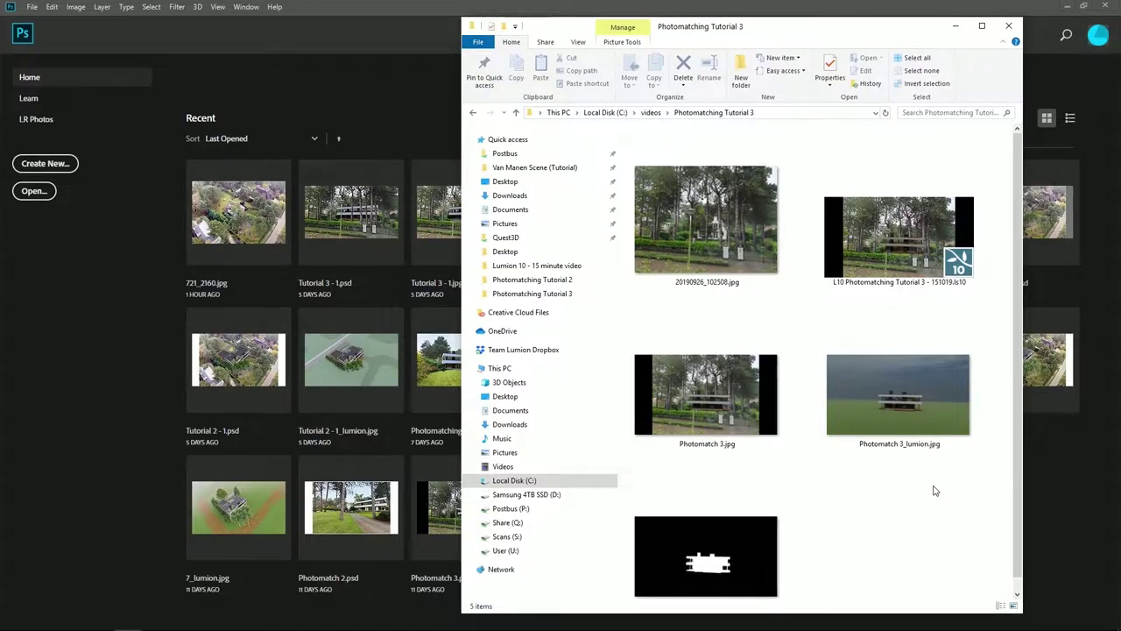
Open Photomatch 3.jpg in Photoshop and place Photomatch 3_lumion.jpg over it as a layer
left_click_drag(720, 401, 324, 385)
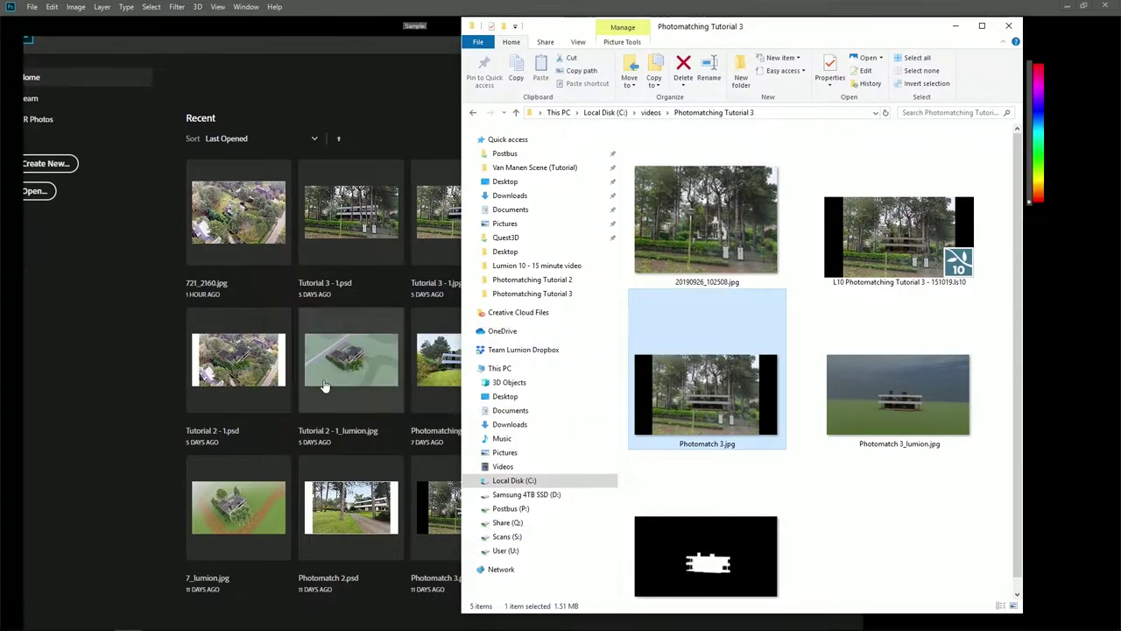
left_click_drag(917, 399, 368, 403)
key("Return")
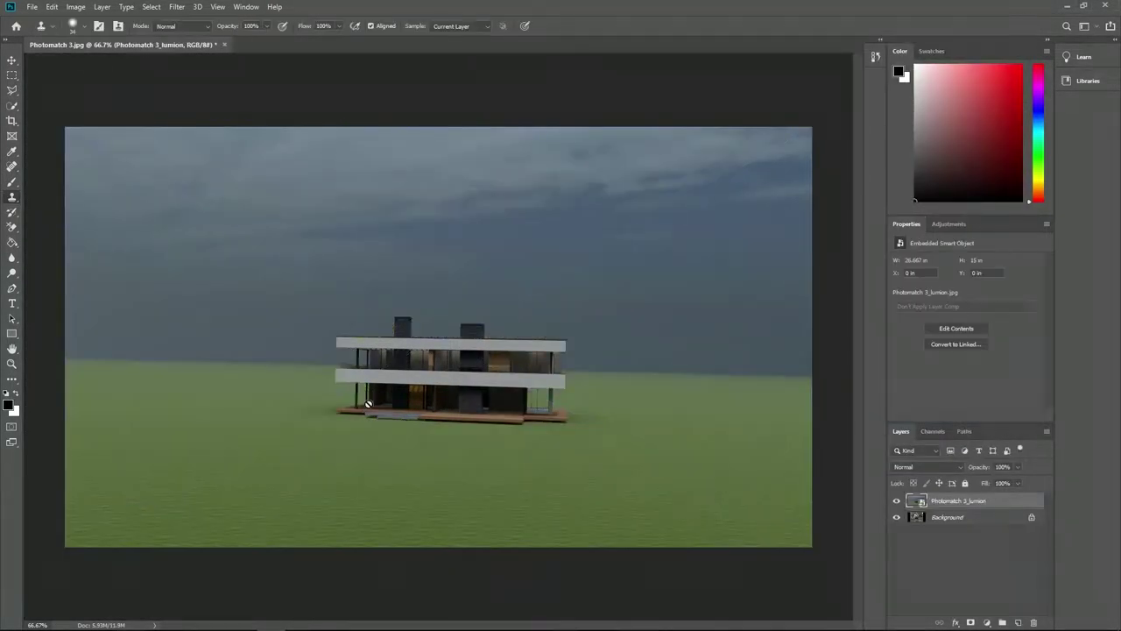
Place Photomatch 3_PhotoMask.jpg and the original site photo 20190926_102508.jpg as further layers on top
key("alt+Tab")
left_click_drag(701, 539, 375, 452)
key("Return")
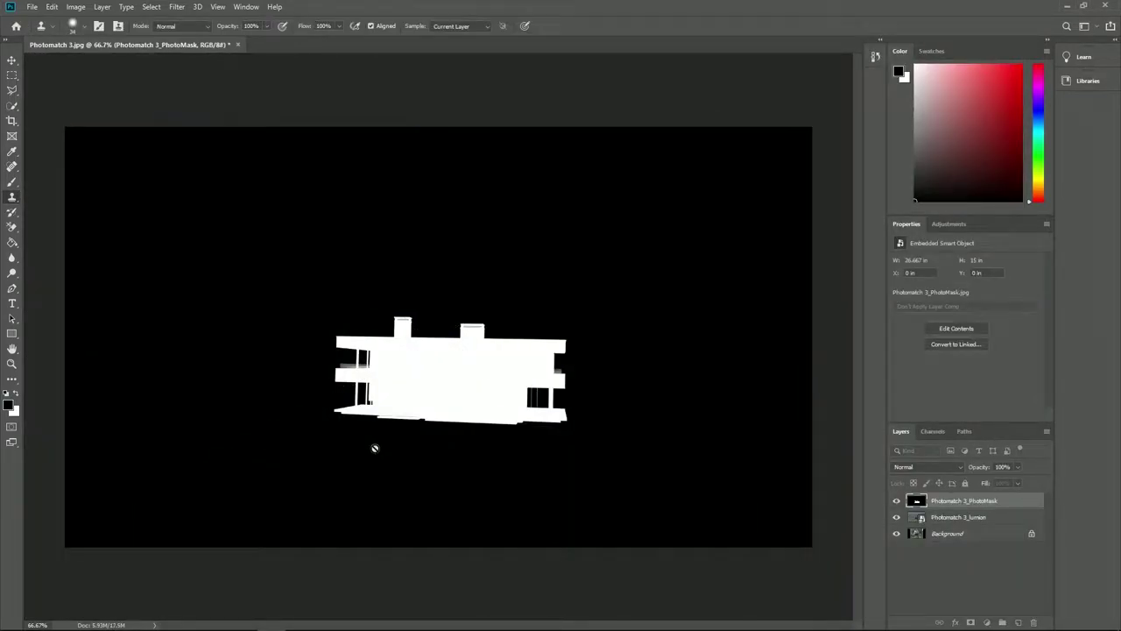
key("alt+Tab")
left_click_drag(713, 187, 391, 330)
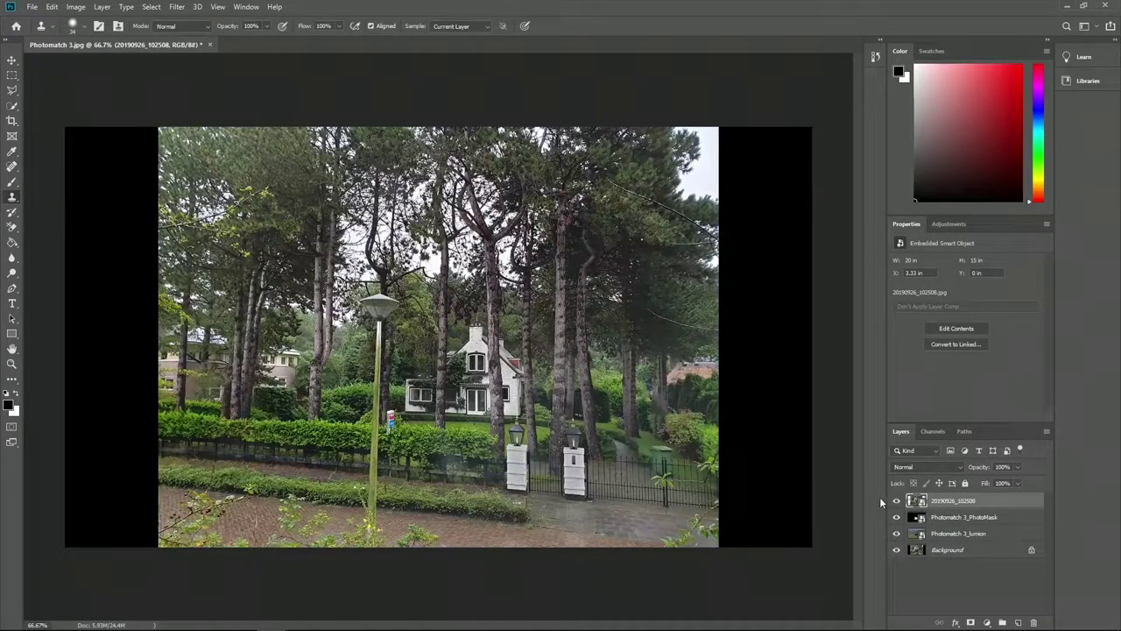
Unlock the Background layer and rename the layers, from lowest to highest, PhotoMatch, Render, PhotoMask and Original Photo
left_click(1032, 552)
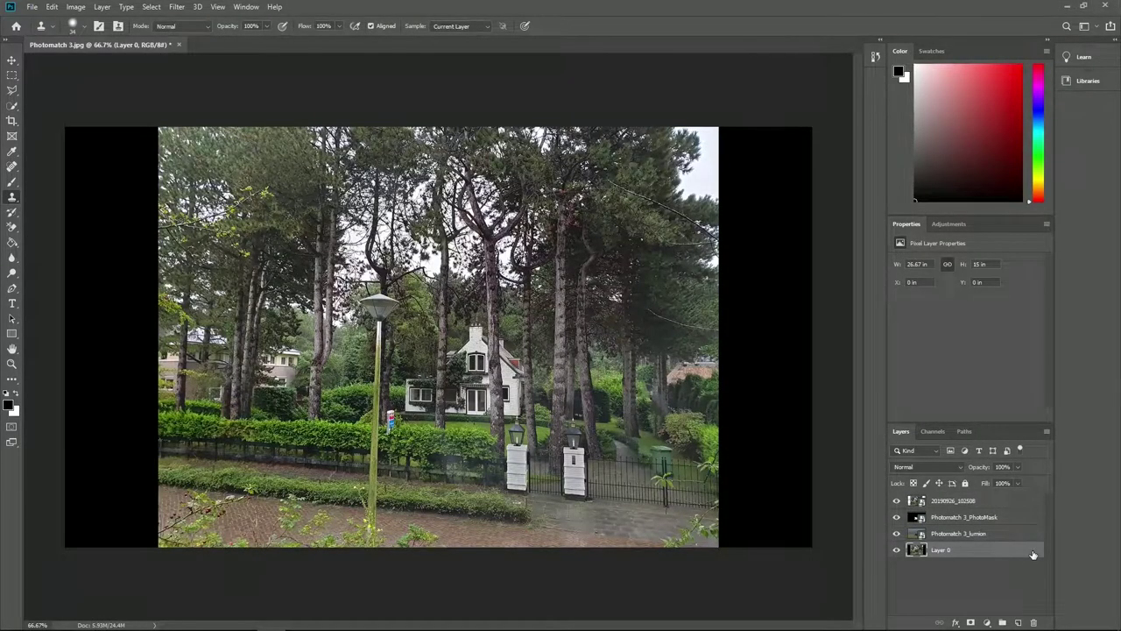
double_click(942, 549)
type("PhotoMatch")
double_click(959, 532)
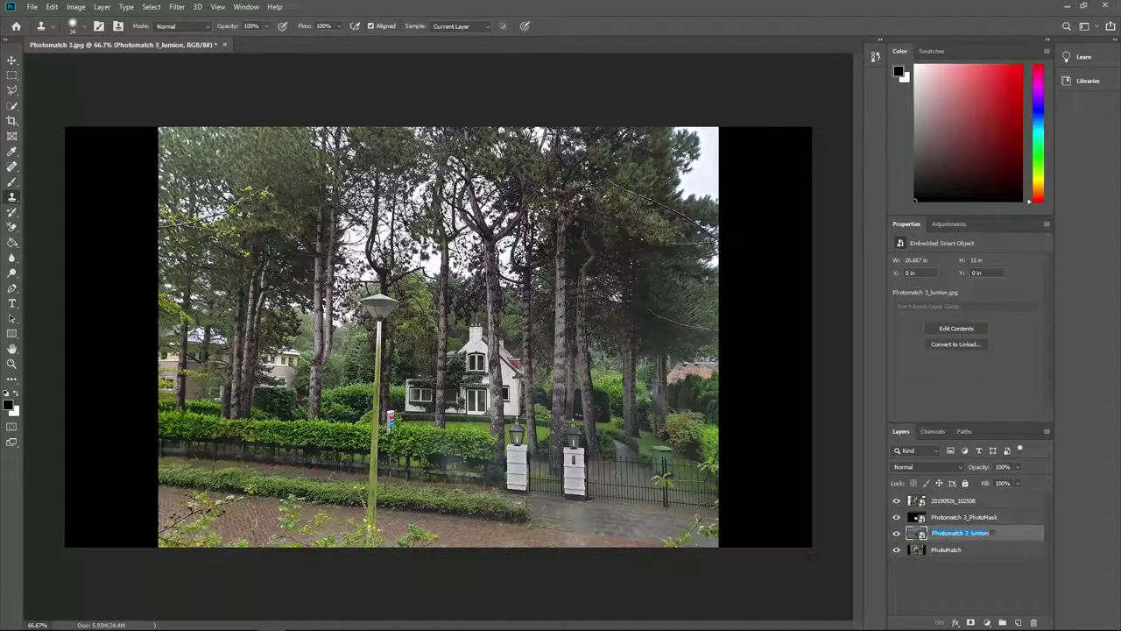
key("shift+Tab")
type("PhotoMask")
key("shift+Tab")
type("Original Photo")
key("Return")
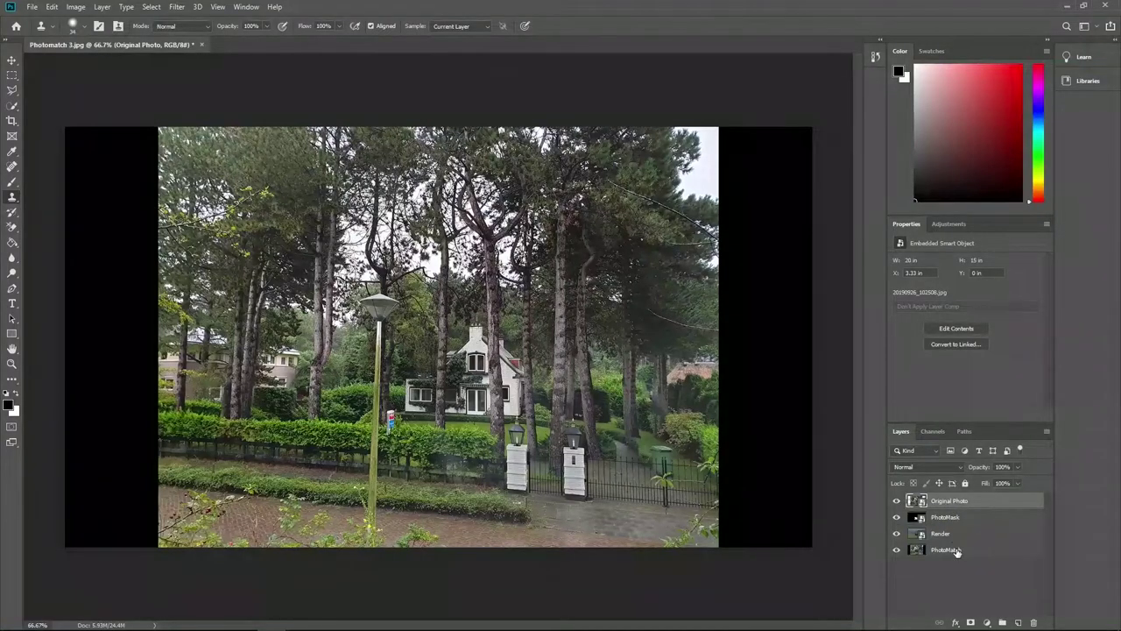
Move the PhotoMatch layer directly beneath Original Photo and toggle Original Photo's visibility to compare the two
left_click_drag(960, 536, 964, 514)
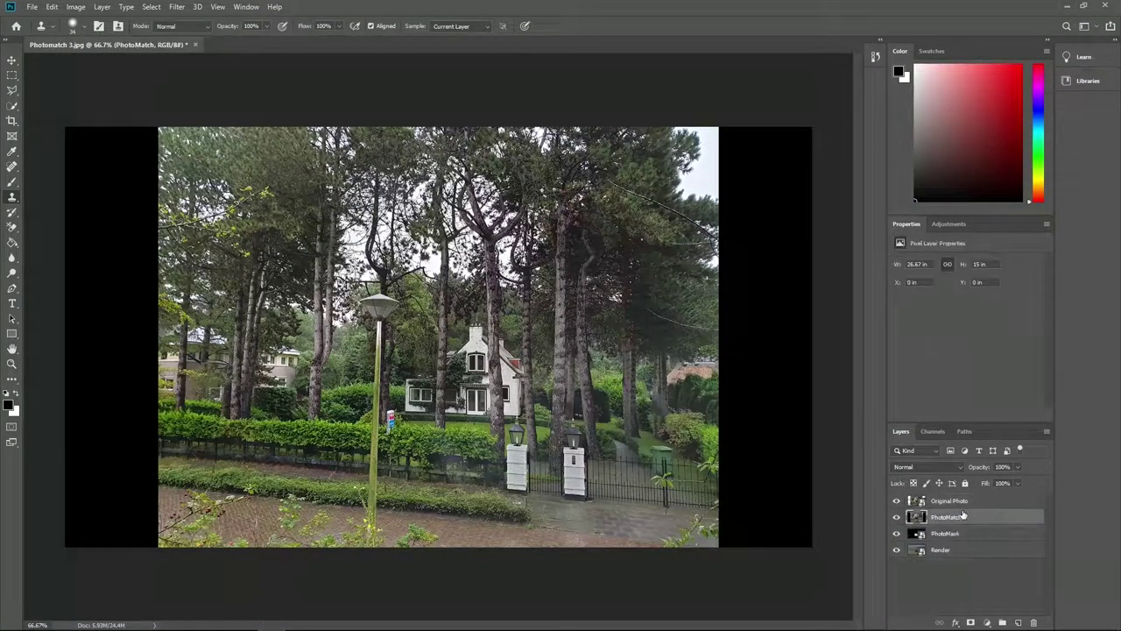
left_click(897, 500)
left_click(897, 501)
left_click(897, 500)
left_click(897, 500)
Hide the Original Photo and PhotoMatch layers, copy the entire PhotoMask image, and hide the PhotoMask layer too
left_click(952, 536)
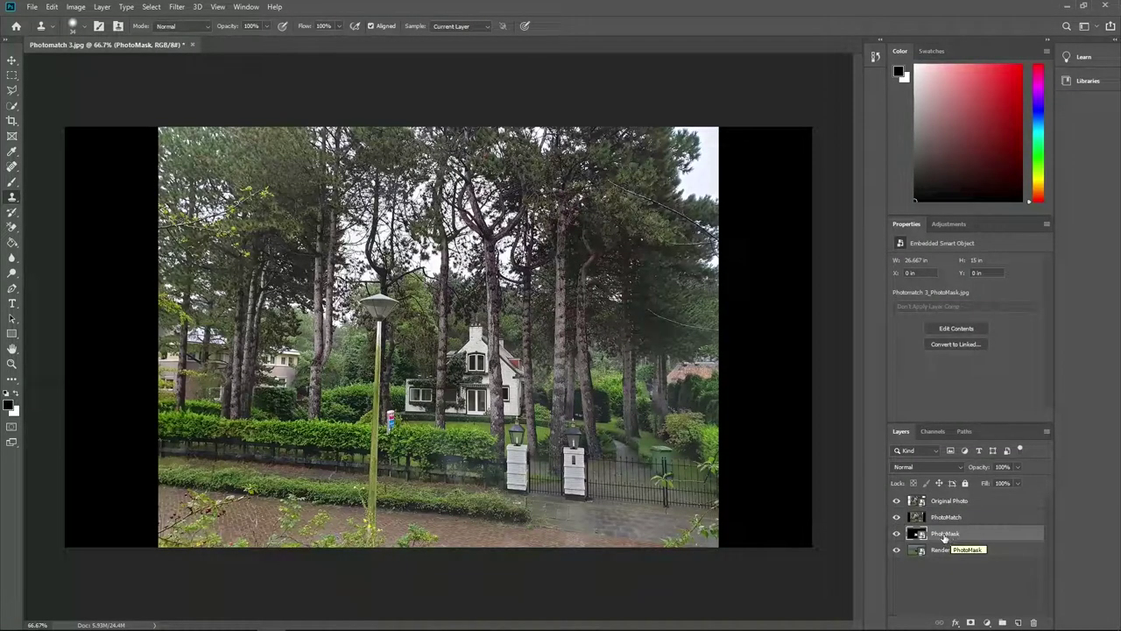
left_click(896, 501)
left_click(896, 517)
key("ctrl+a")
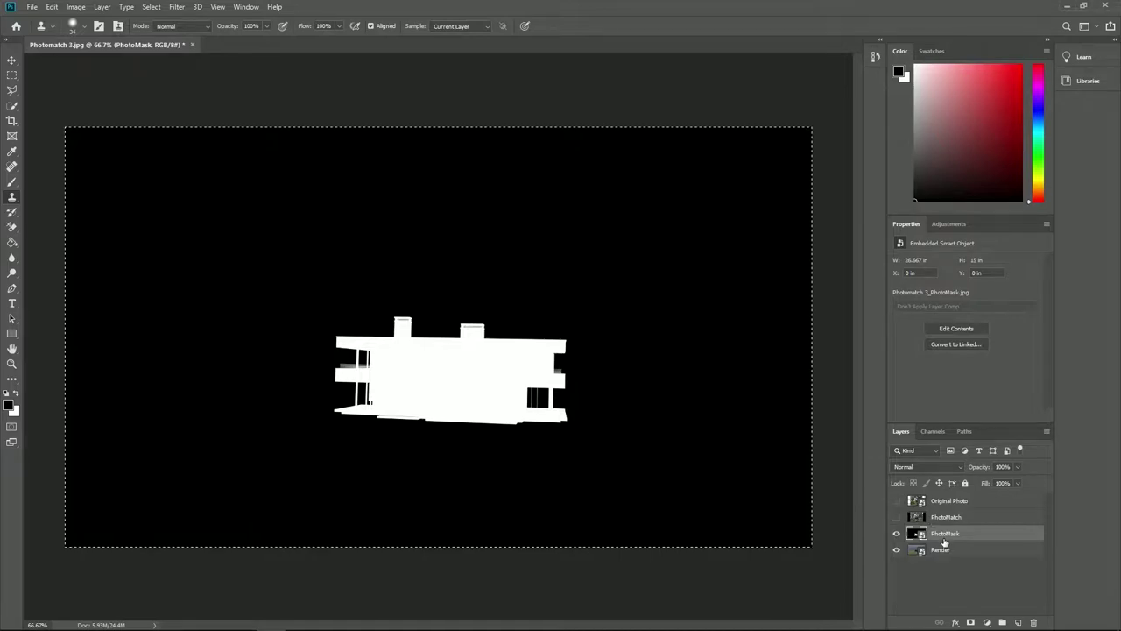
left_click(897, 534)
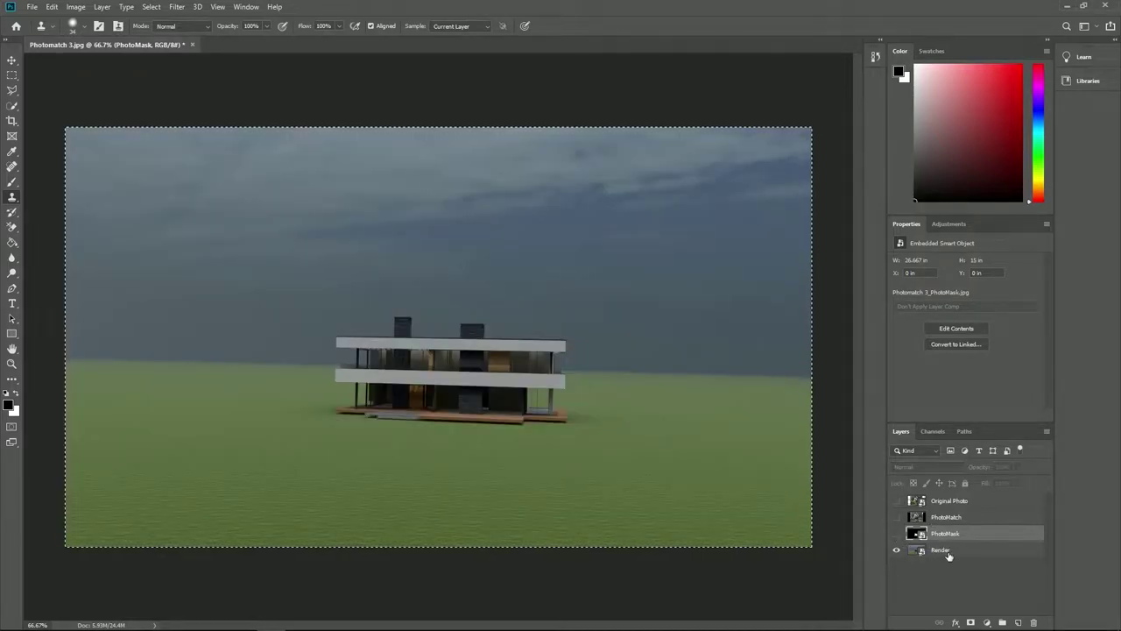
Add a layer mask to the Render layer, paste the copied mask image into its mask channel, and turn off the red overlay
left_click(946, 552)
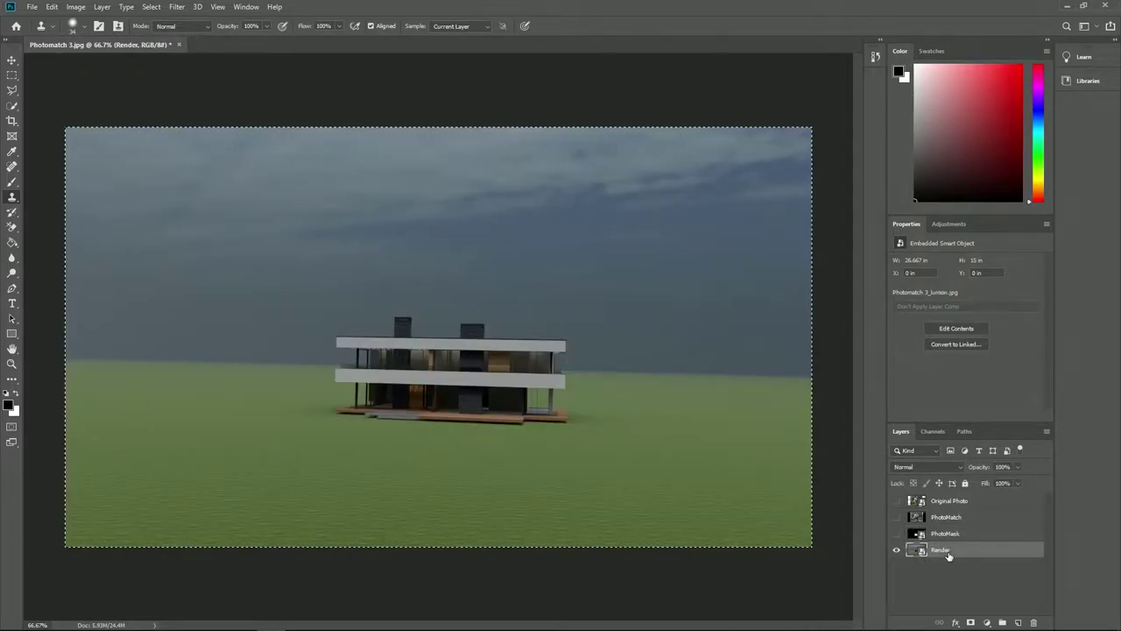
left_click(970, 623)
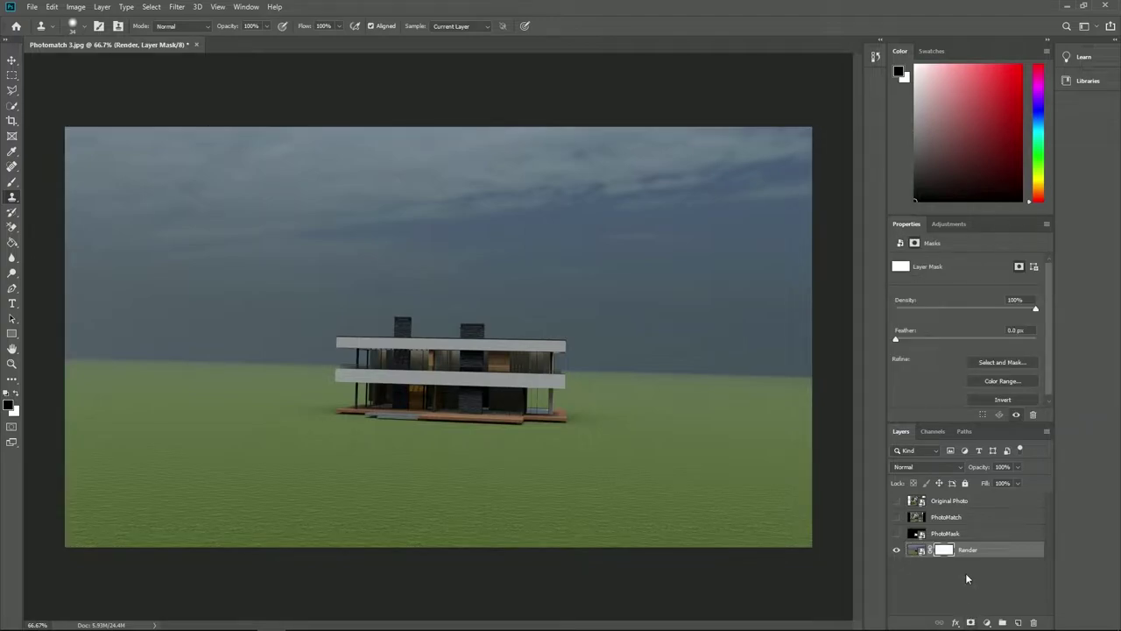
left_click(933, 431)
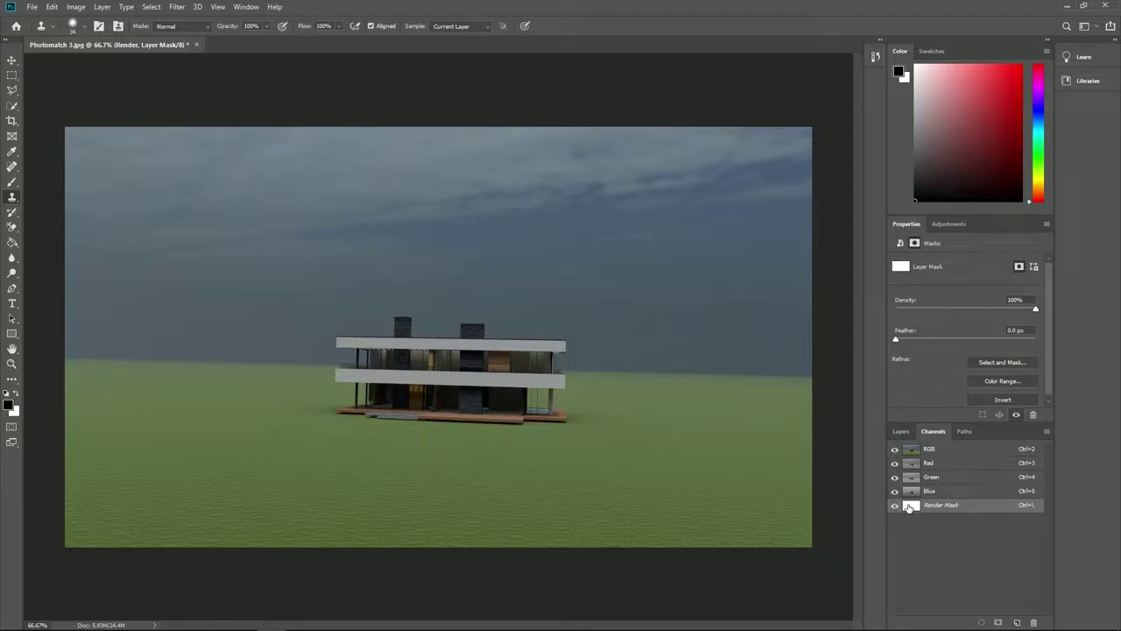
left_click(908, 508)
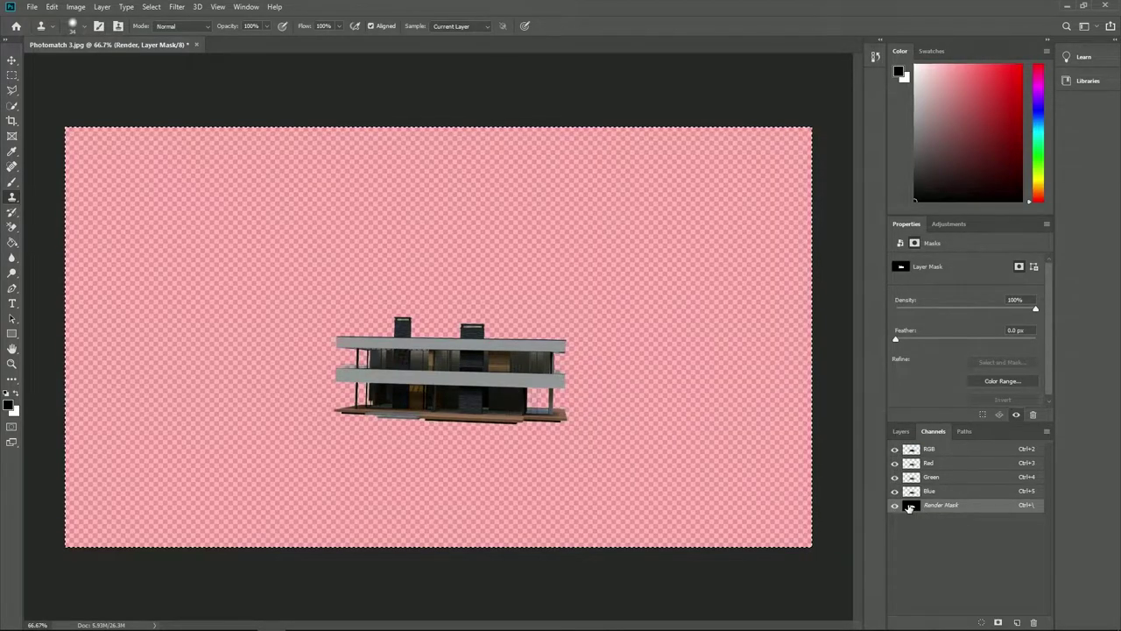
left_click(902, 431)
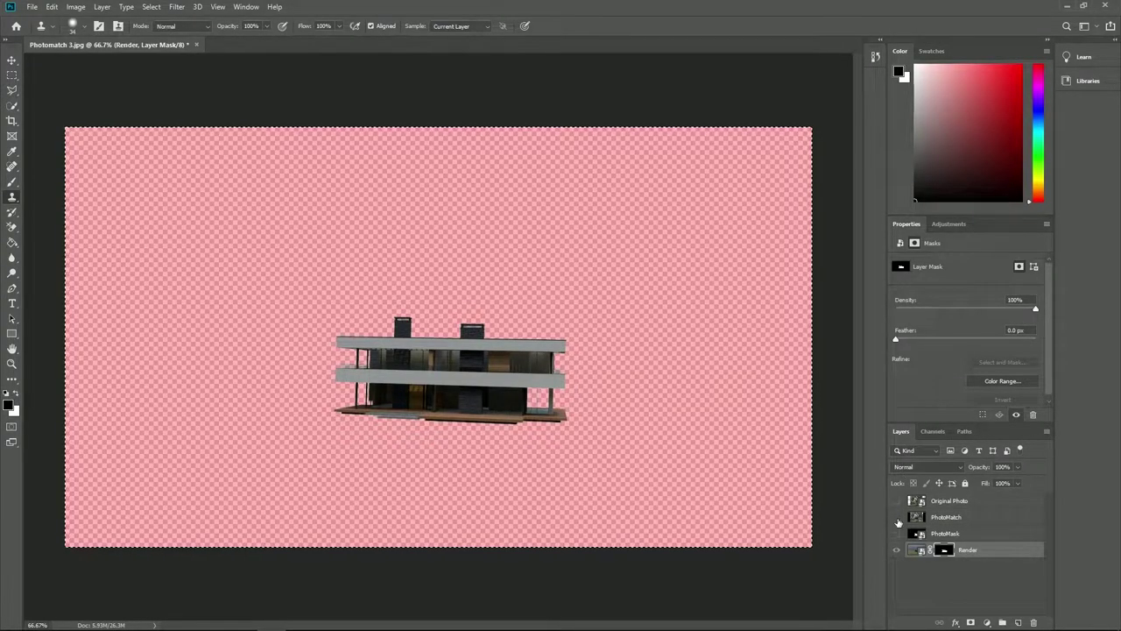
key("backslash")
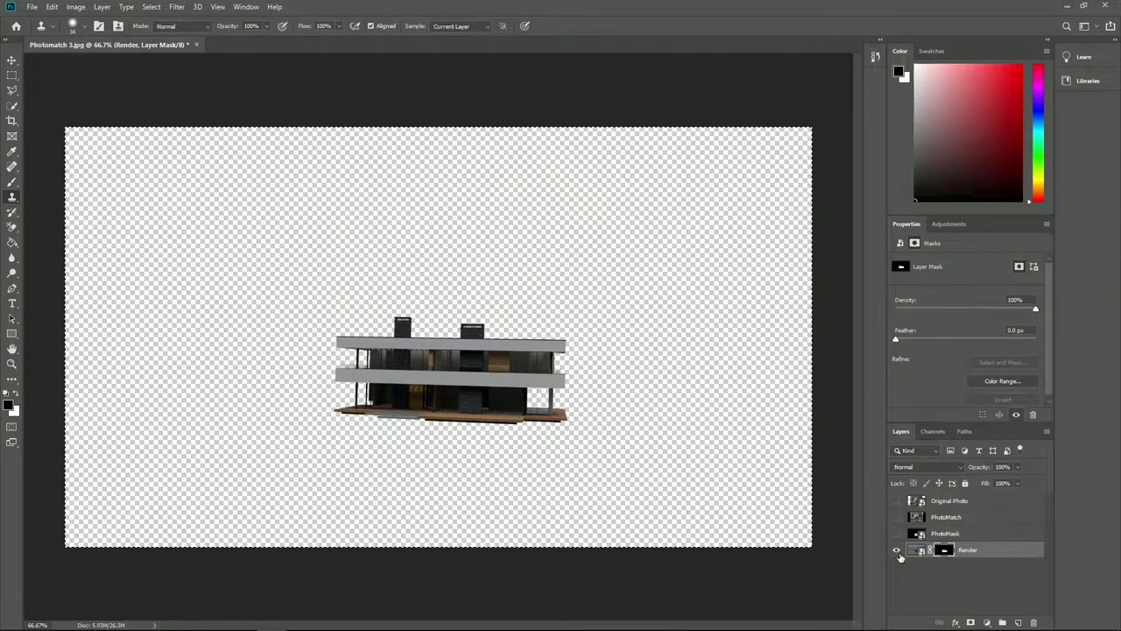
Move the masked Render layer above Original Photo, show the photo, and toggle both layers to compare villa and site
left_click_drag(968, 552, 964, 499)
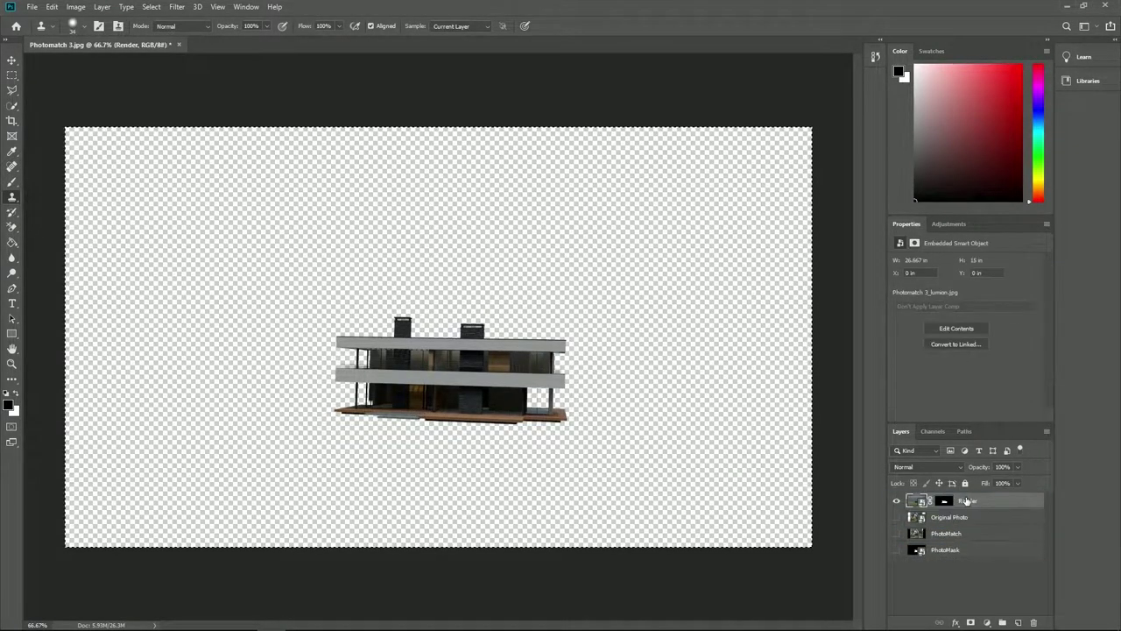
left_click(896, 517)
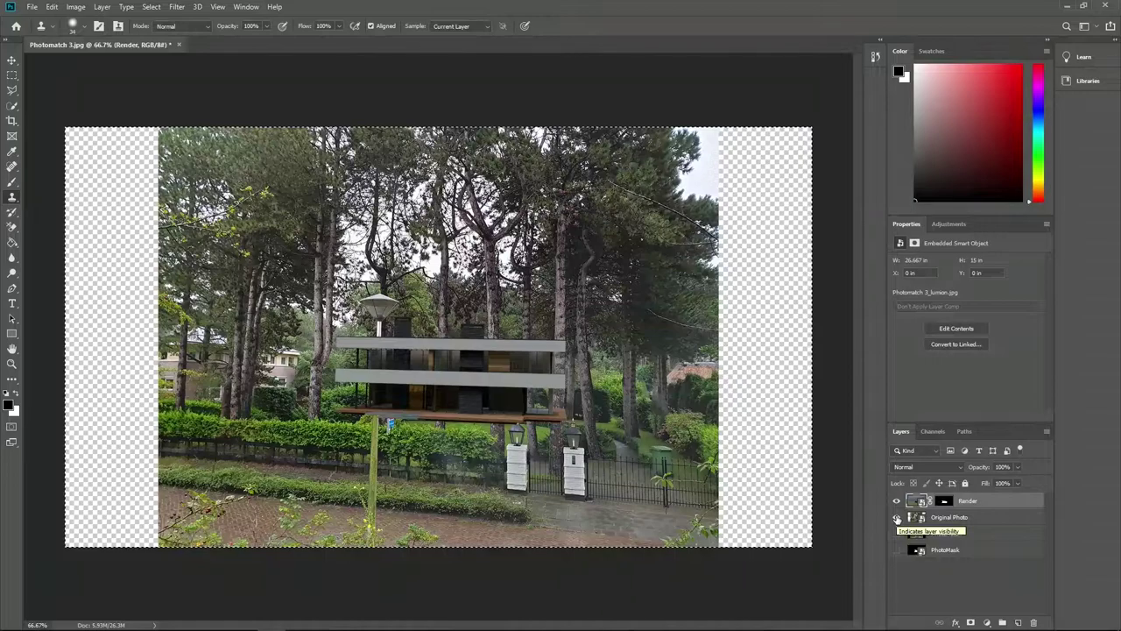
left_click(896, 518)
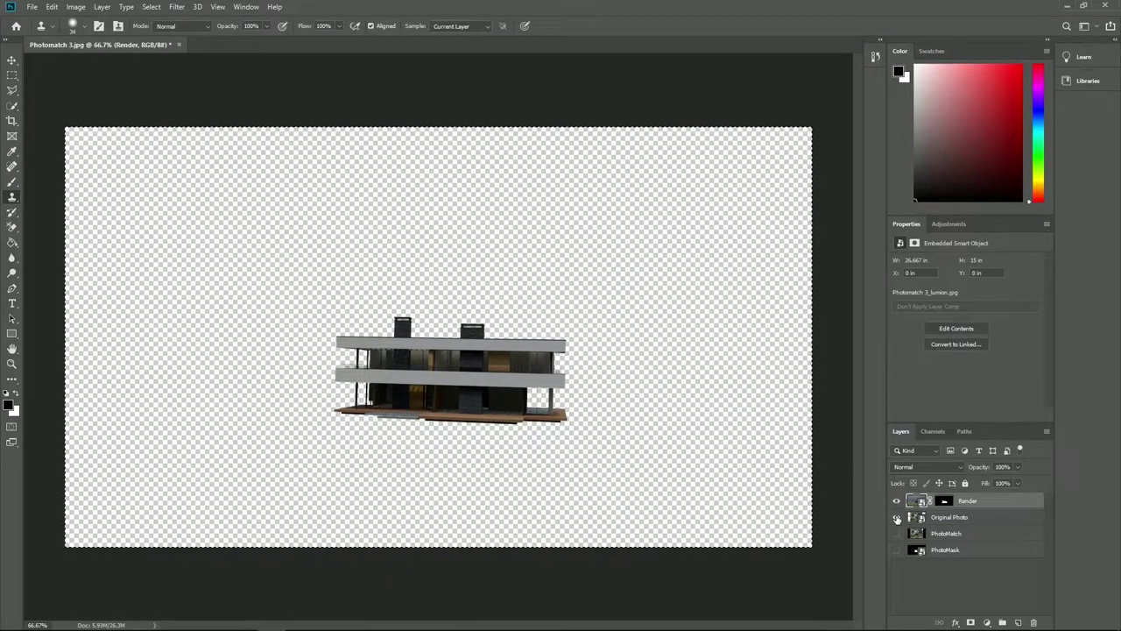
left_click(896, 518)
left_click(896, 502)
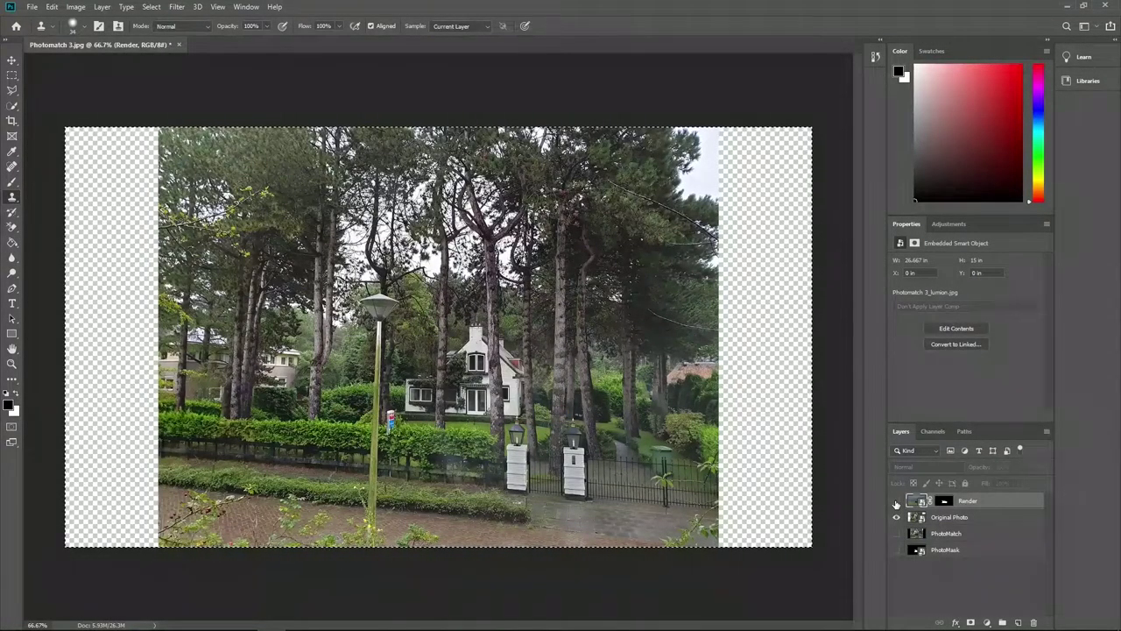
left_click(896, 501)
Target the Render layer's mask and set the Brush hardness to 20% for painting on it
left_click(944, 502)
left_click(11, 183)
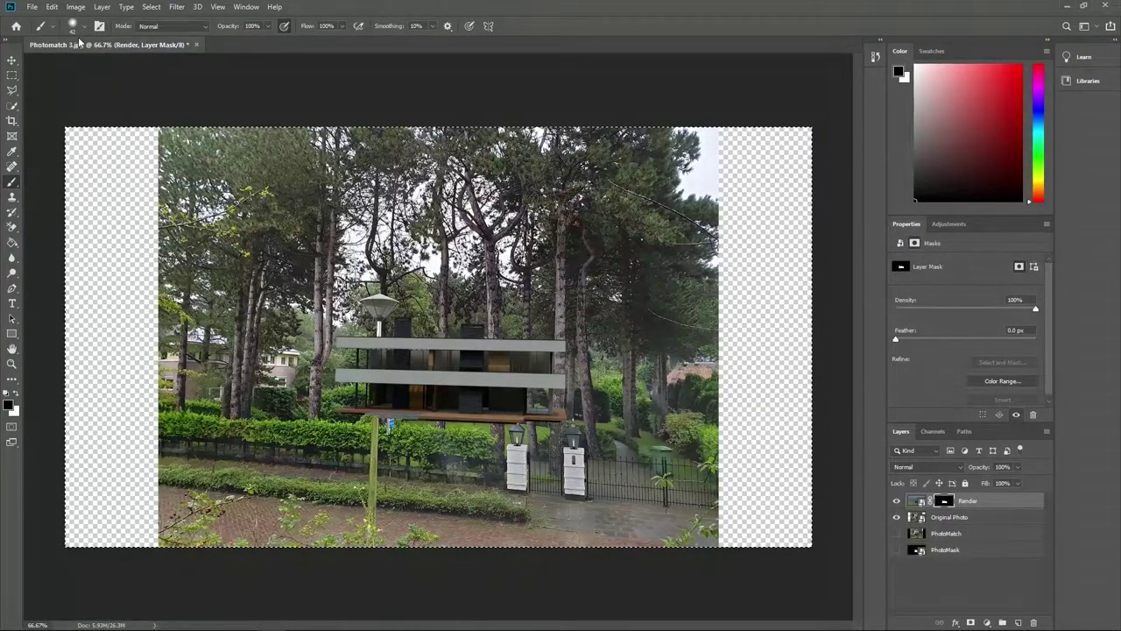
left_click(84, 28)
left_click_drag(83, 90, 81, 91)
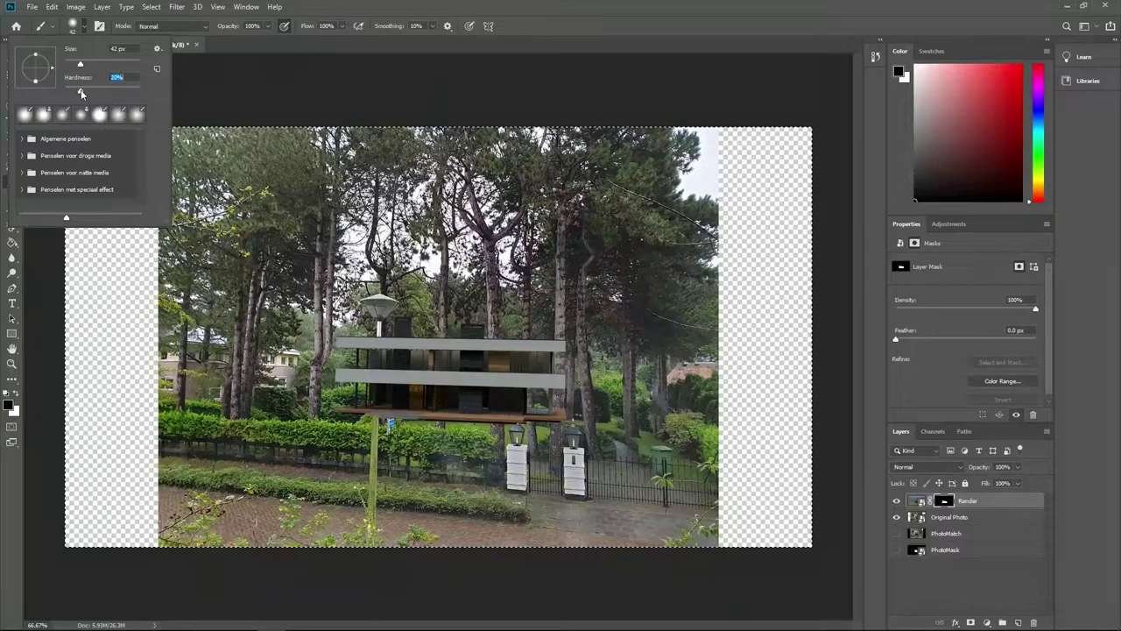
left_click(74, 28)
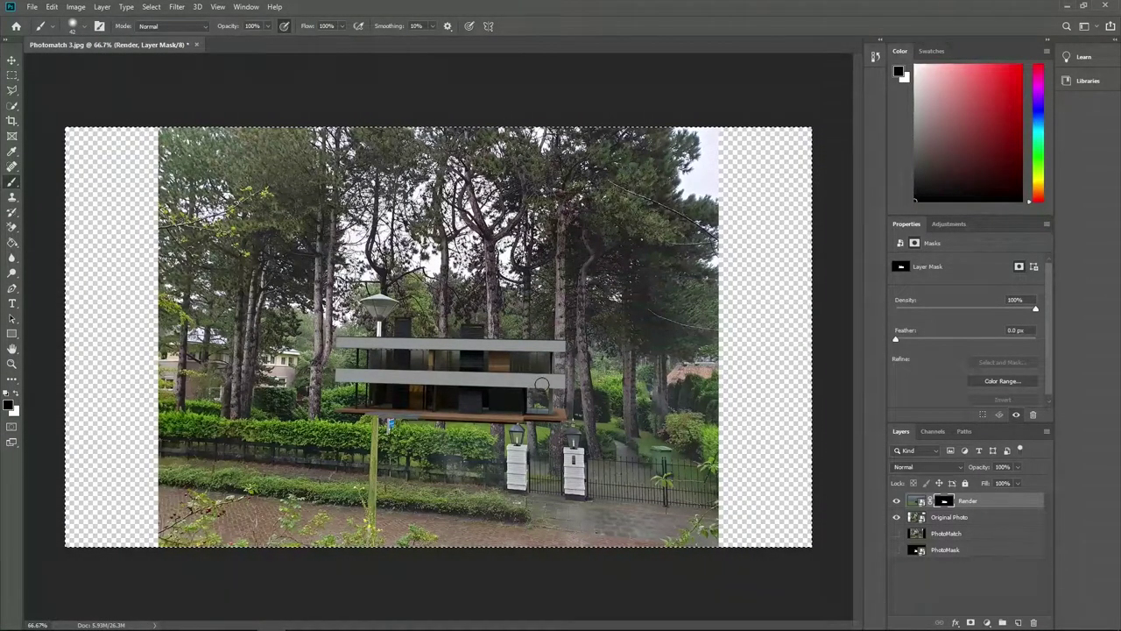
left_click_drag(557, 371, 562, 346)
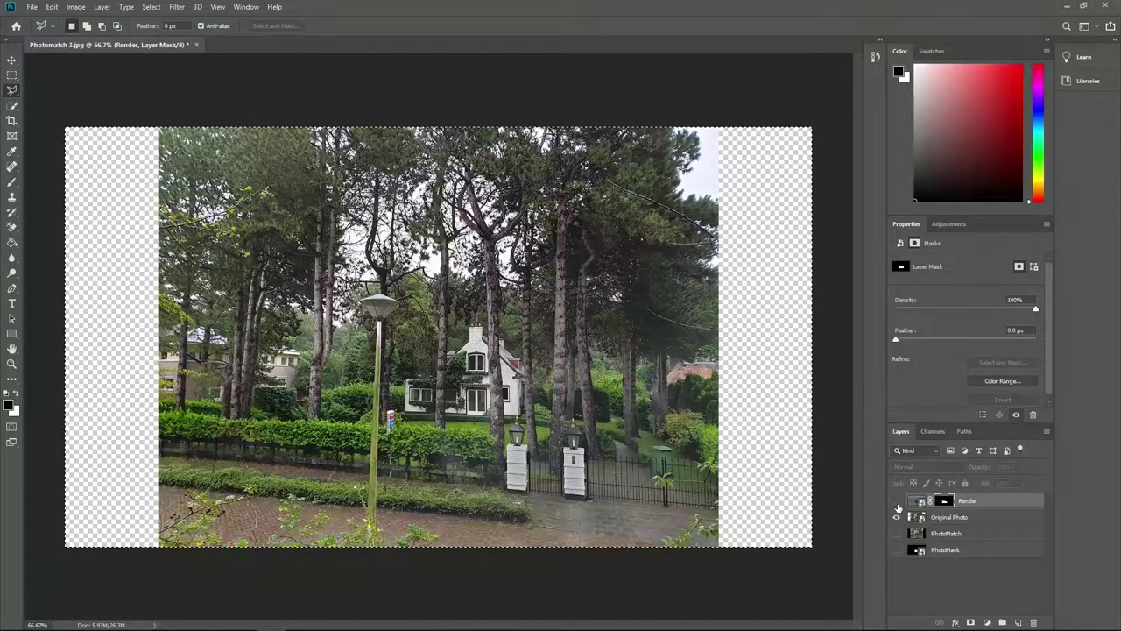
With Render hidden, lasso the thin tree trunk near the villa's right end, show Render again and fill the selection black on its mask
left_click(896, 501)
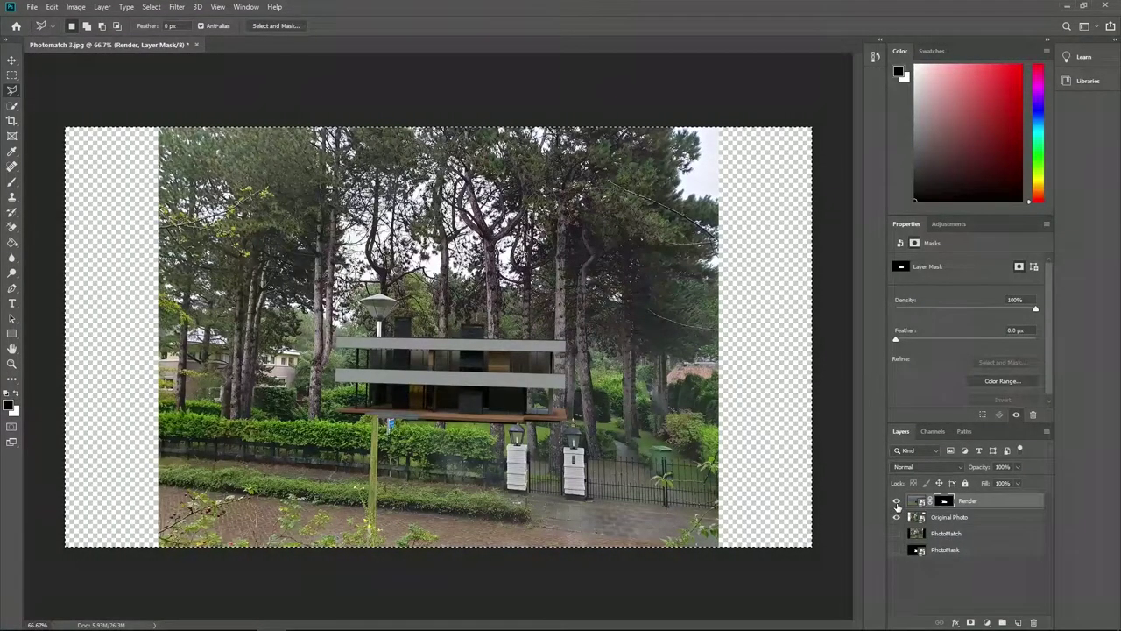
left_click(896, 501)
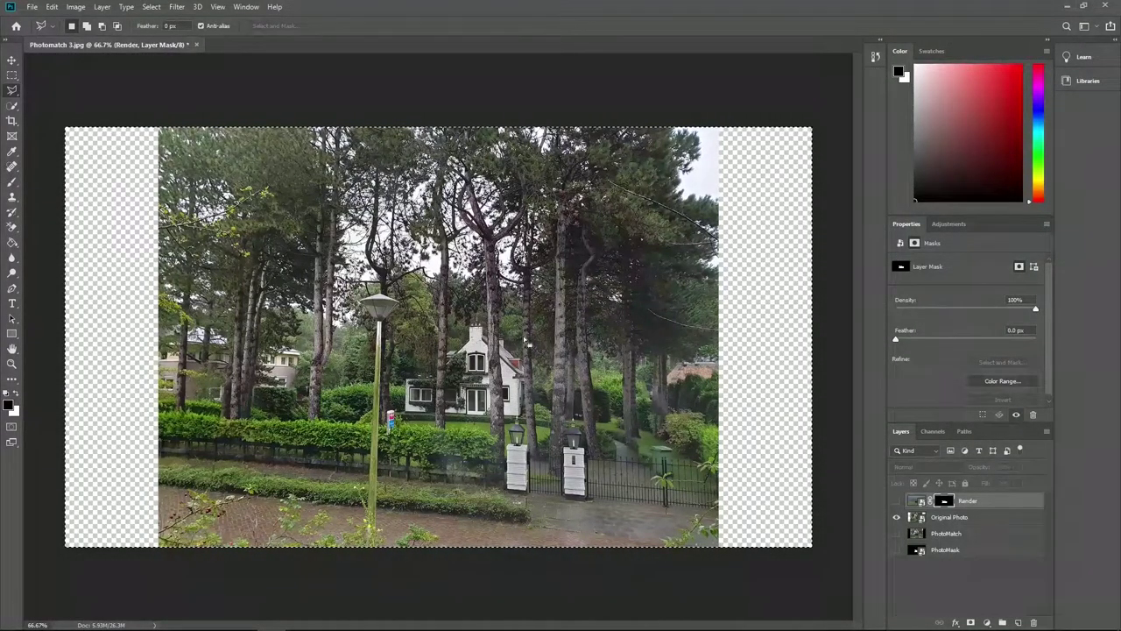
scroll(528, 344, "up", 5, "alt")
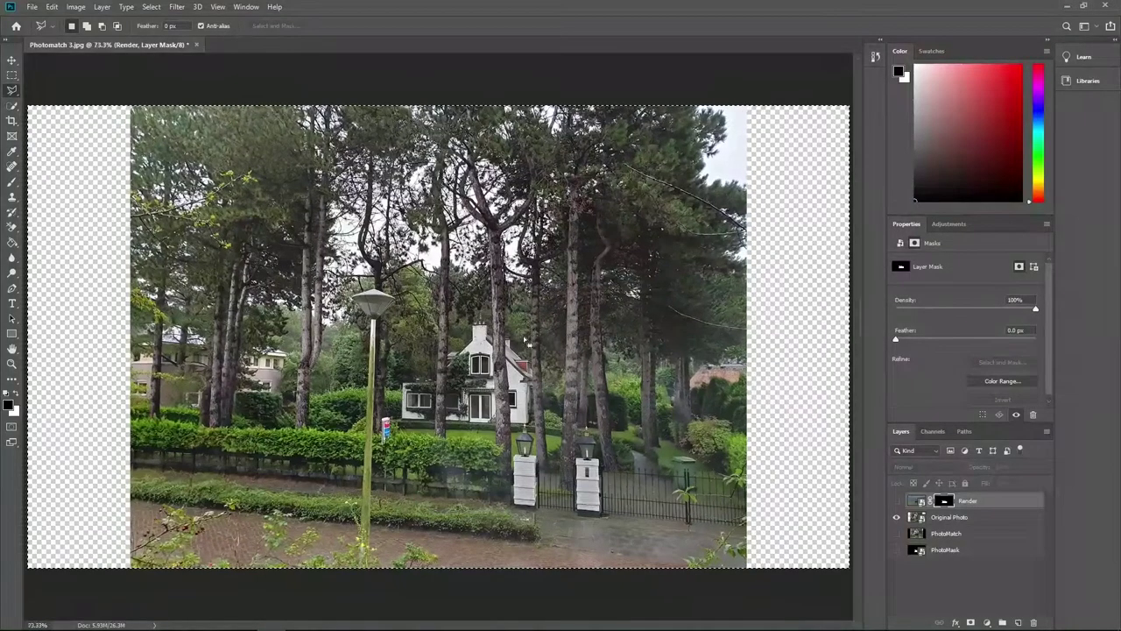
scroll(528, 343, "up", 2, "alt")
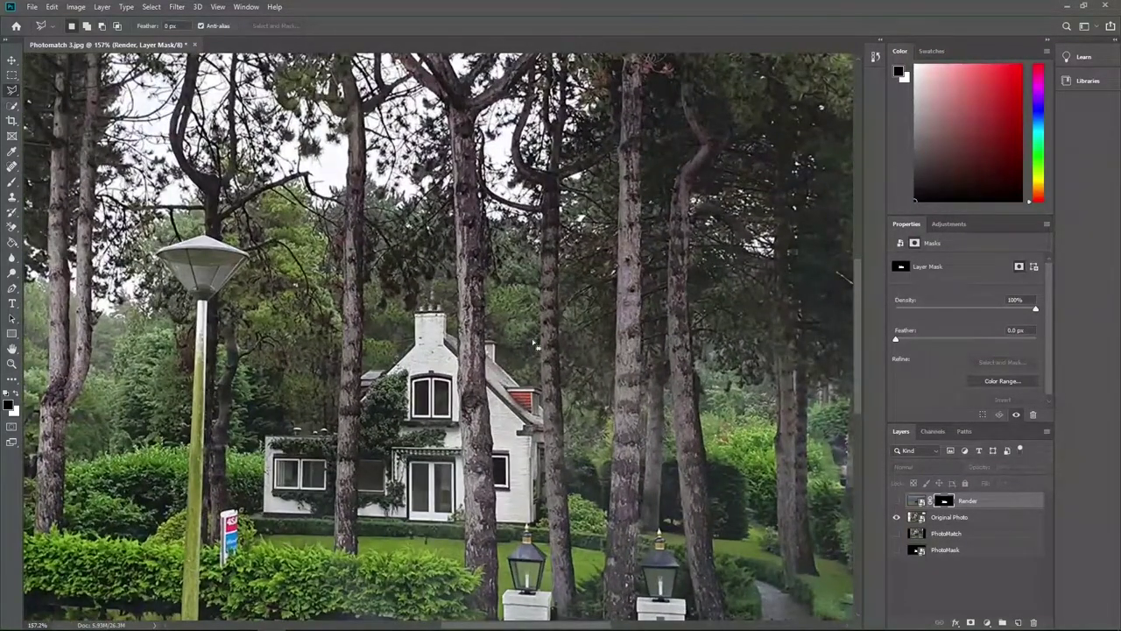
mouse_move(546, 368)
left_mouse_down()
mouse_move(549, 530)
mouse_move(571, 495)
mouse_move(566, 355)
mouse_move(547, 334)
left_mouse_up()
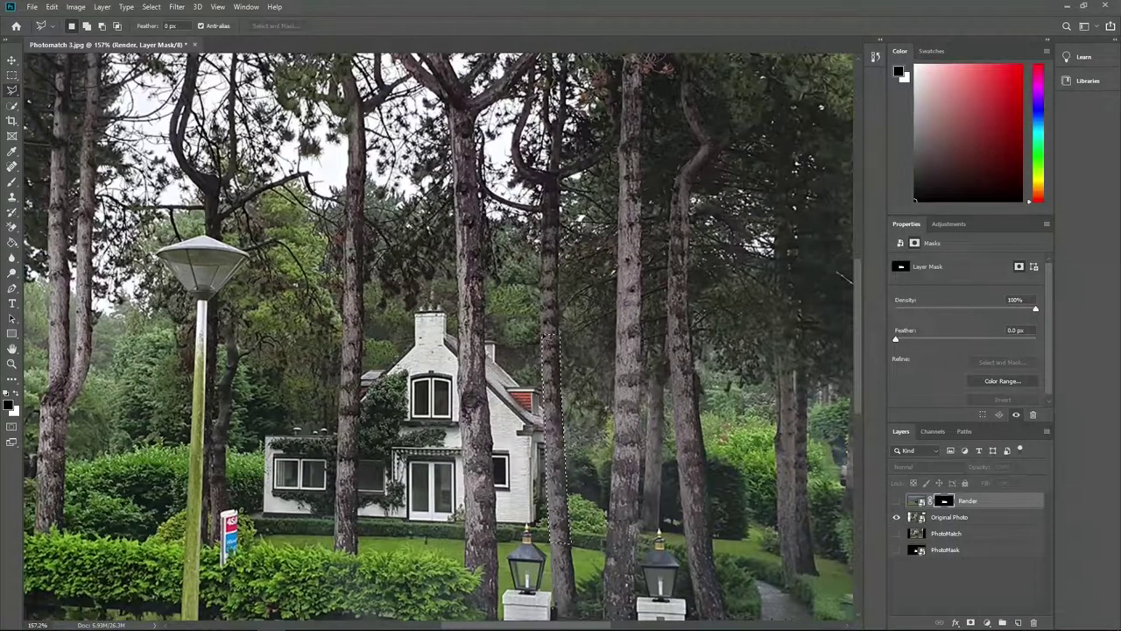
left_click(11, 243)
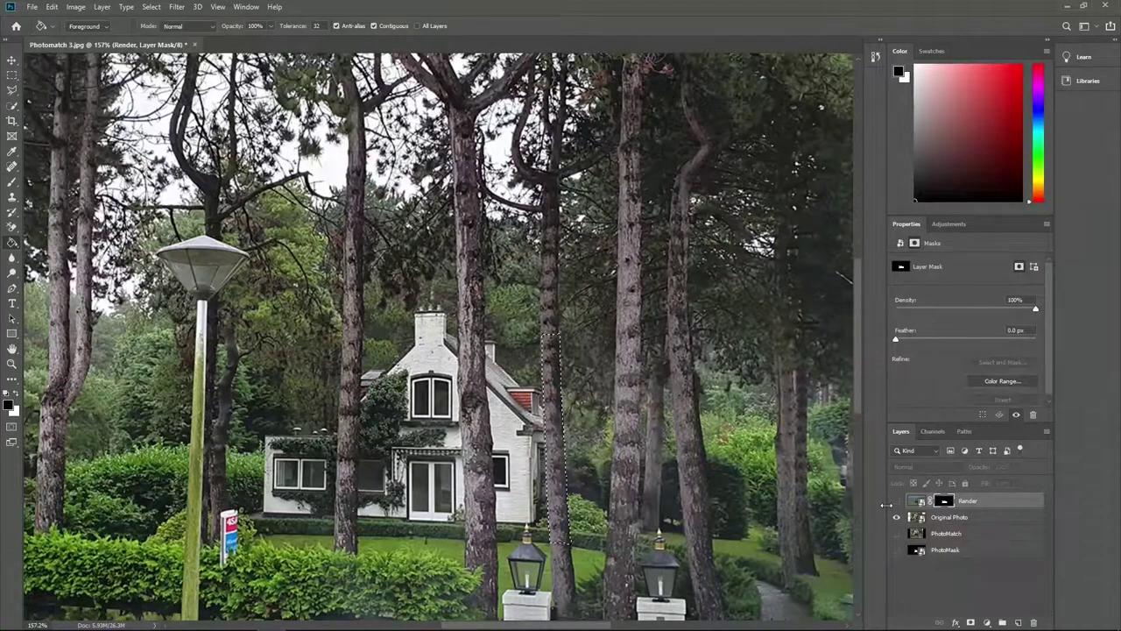
left_click(896, 500)
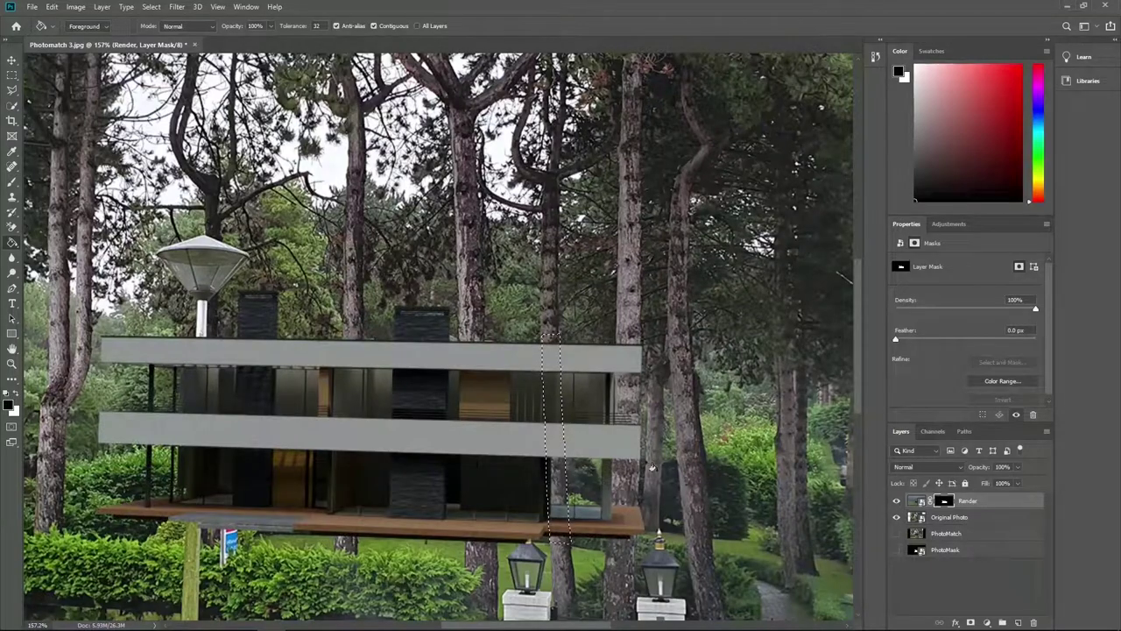
left_click(557, 422)
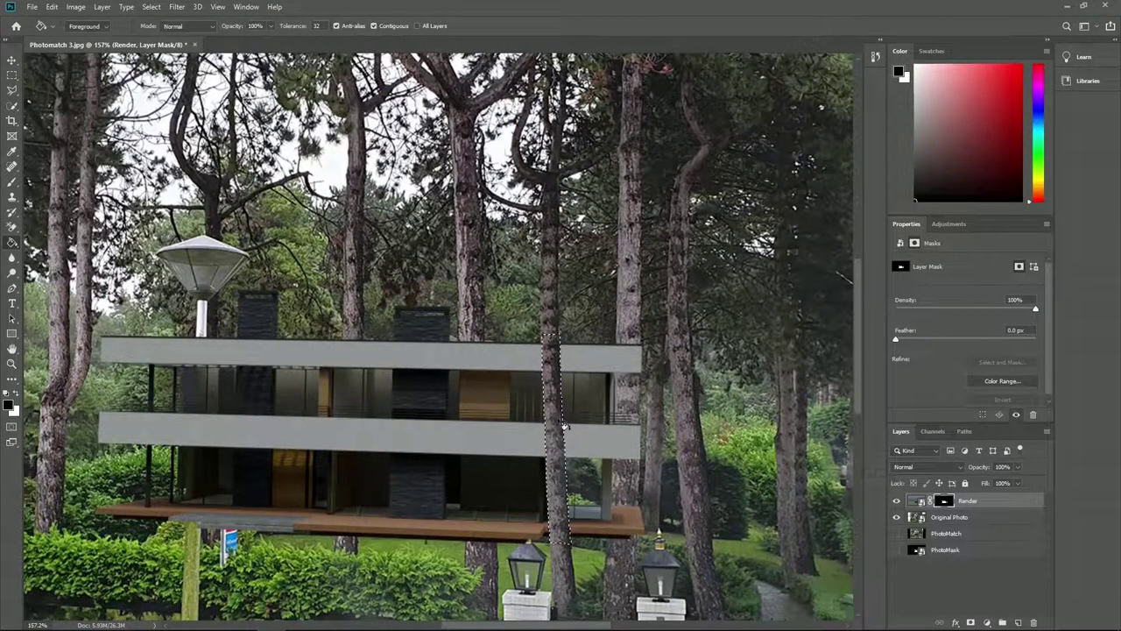
Mask the villa in front of the thicker trunk right of its second chimney by lassoing the trunk and filling it black on the Render mask
left_click(896, 501)
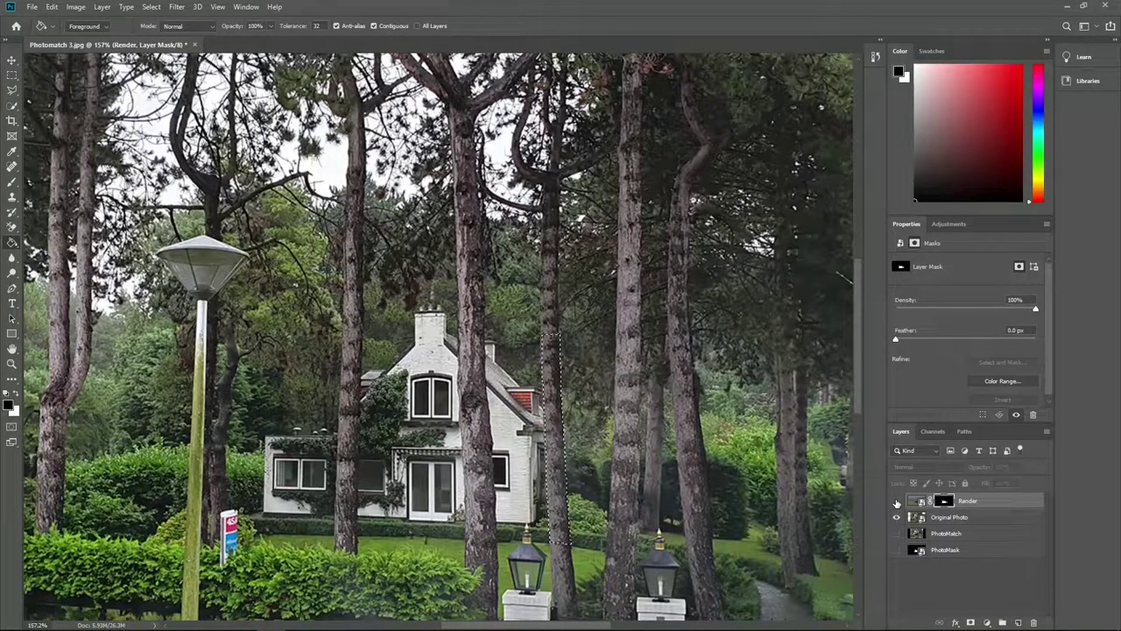
key("l")
mouse_move(463, 412)
left_mouse_down()
mouse_move(465, 524)
mouse_move(503, 508)
mouse_move(492, 394)
mouse_move(471, 333)
left_mouse_up()
left_click(896, 501)
key("g")
left_click(477, 420)
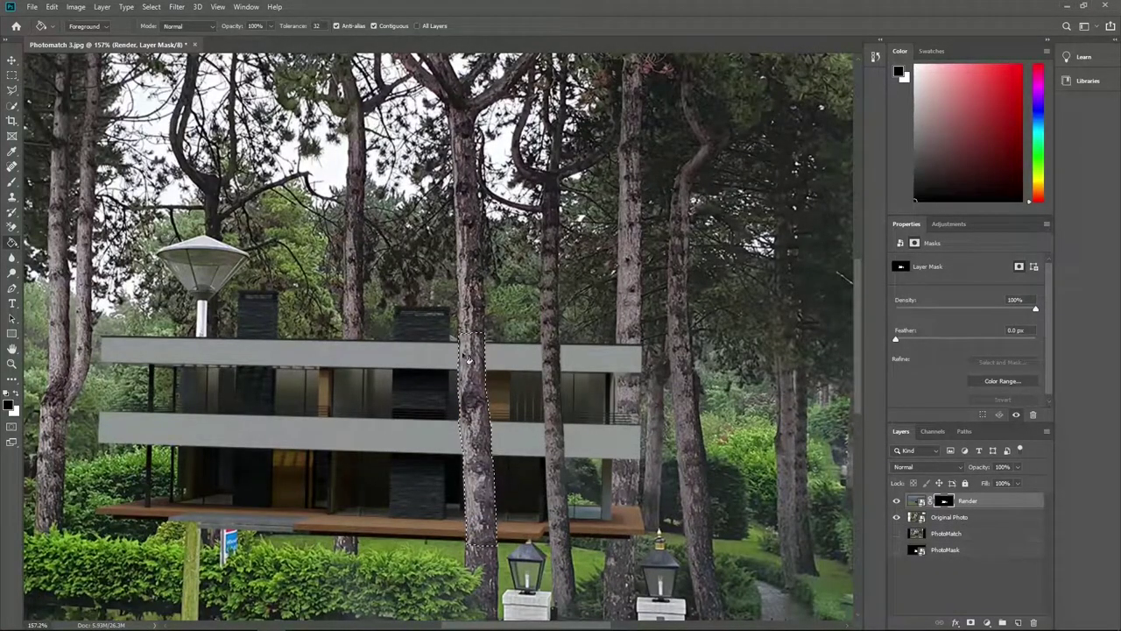
With Render hidden, lasso the trunk at the villa's right end, show Render again and fill the selection black on its mask
left_click(896, 501)
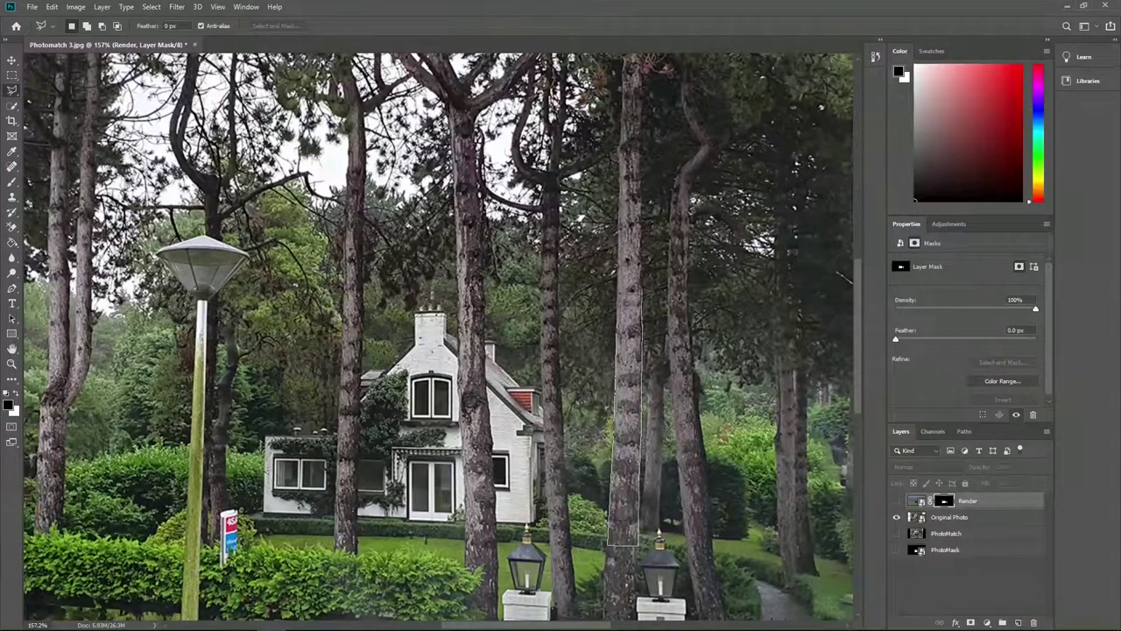
left_click(896, 501)
left_click(628, 436)
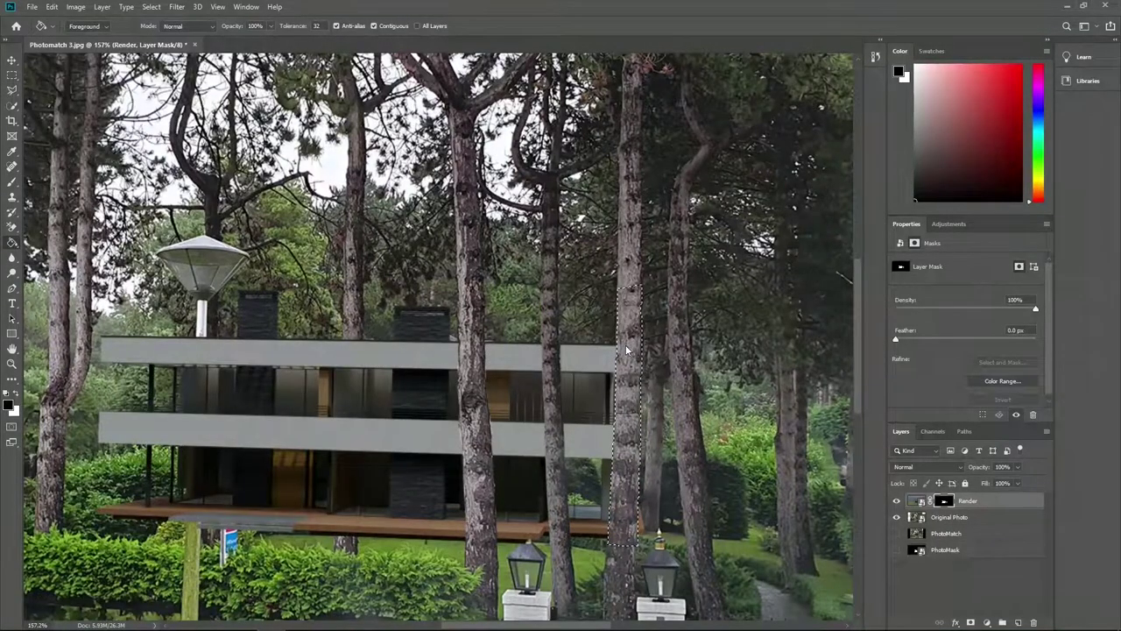
Mask the villa behind the trunk left of the second chimney by lassoing it, filling it black on the Render mask and deselecting
left_click(896, 501)
key("l")
mouse_move(361, 537)
left_mouse_down()
mouse_move(339, 386)
mouse_move(359, 326)
left_mouse_up()
left_click(896, 501)
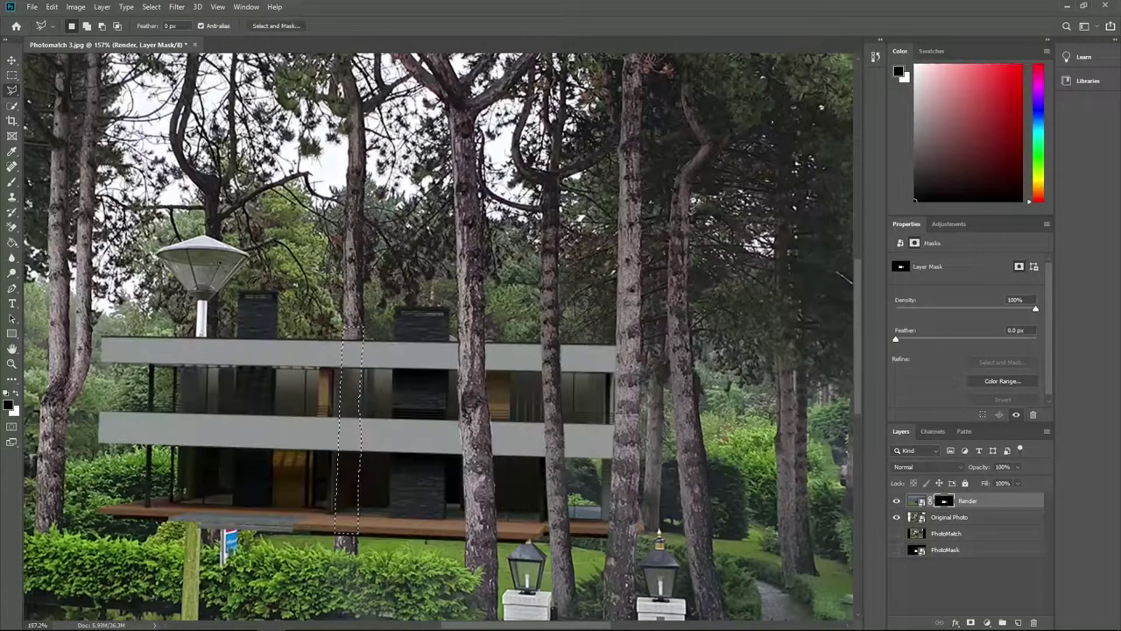
left_click(11, 243)
left_click(344, 402)
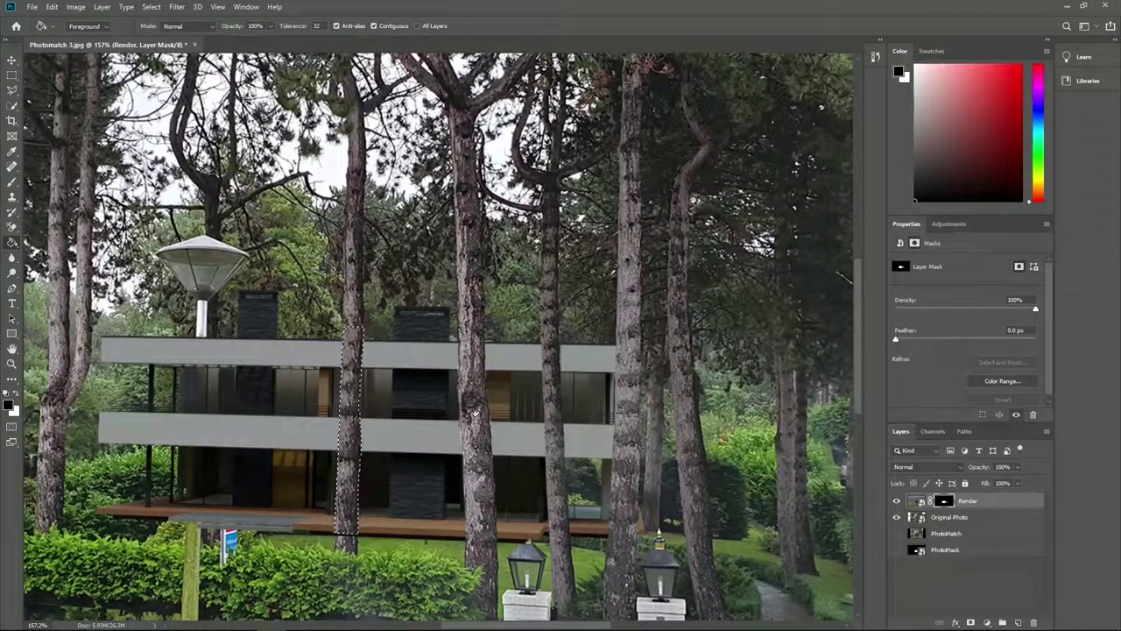
key("ctrl+d")
With Render hidden, lasso the lamp post, show Render again and fill the selection black on its mask
left_click(896, 501)
key("l")
mouse_move(190, 578)
left_mouse_down()
mouse_move(205, 552)
mouse_move(200, 306)
mouse_move(189, 574)
left_mouse_up()
left_click(896, 501)
key("g")
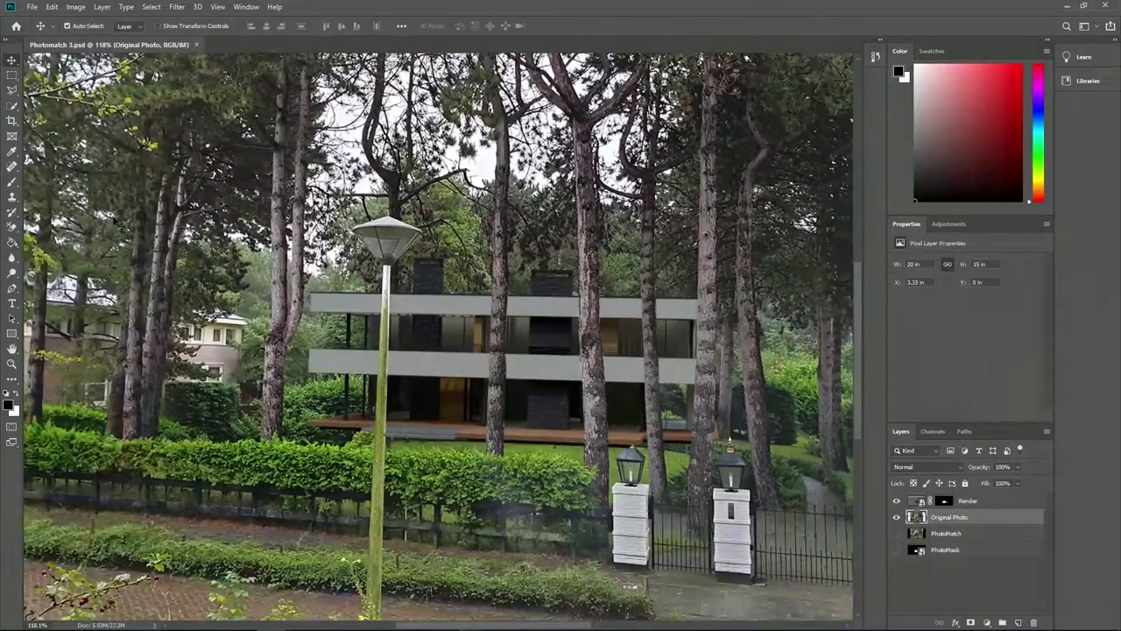
Brush black on the Render mask along the lawn edge below the villa's deck, adjusting the brush for the right end
left_click(11, 182)
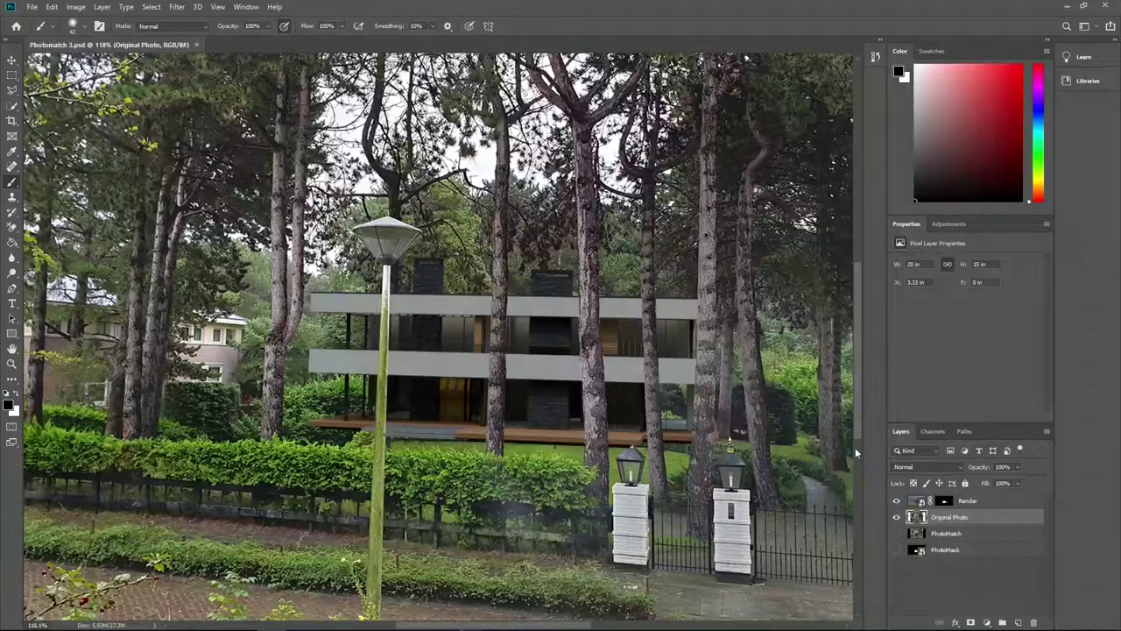
left_click(945, 501)
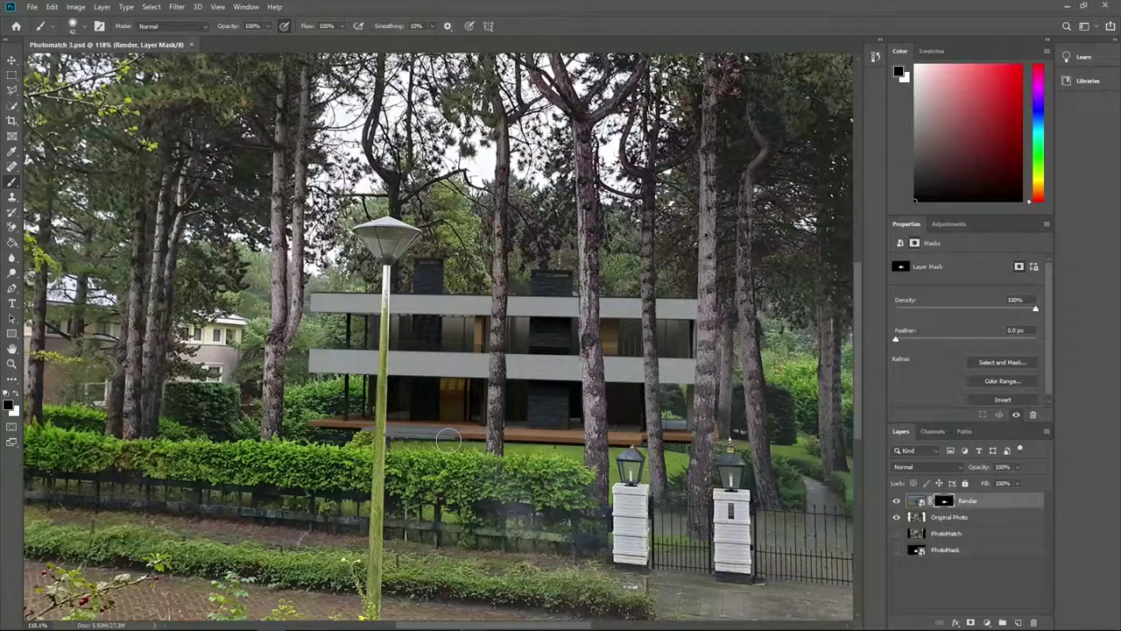
mouse_move(453, 439)
left_mouse_down()
mouse_move(320, 429)
mouse_move(428, 446)
mouse_move(589, 449)
left_mouse_up()
left_click(85, 26)
left_click(77, 63)
left_click(682, 444)
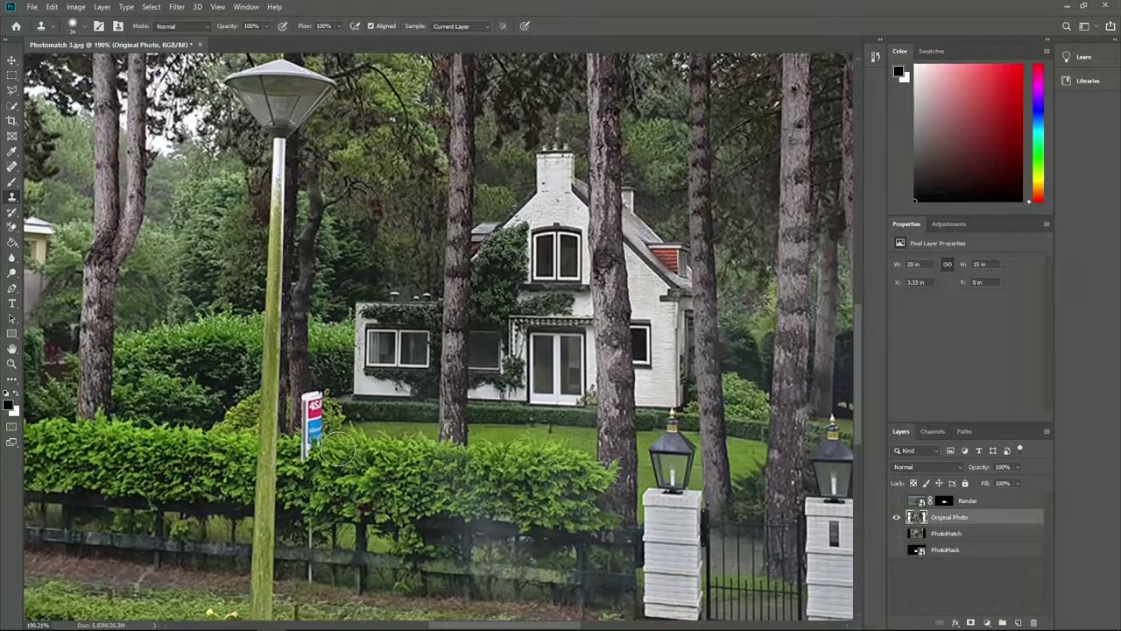
Clone hedge foliage over the sale sign beside the lamp post on the Original Photo layer
mouse_move(321, 452)
left_mouse_down()
mouse_move(309, 460)
mouse_move(313, 405)
left_mouse_up()
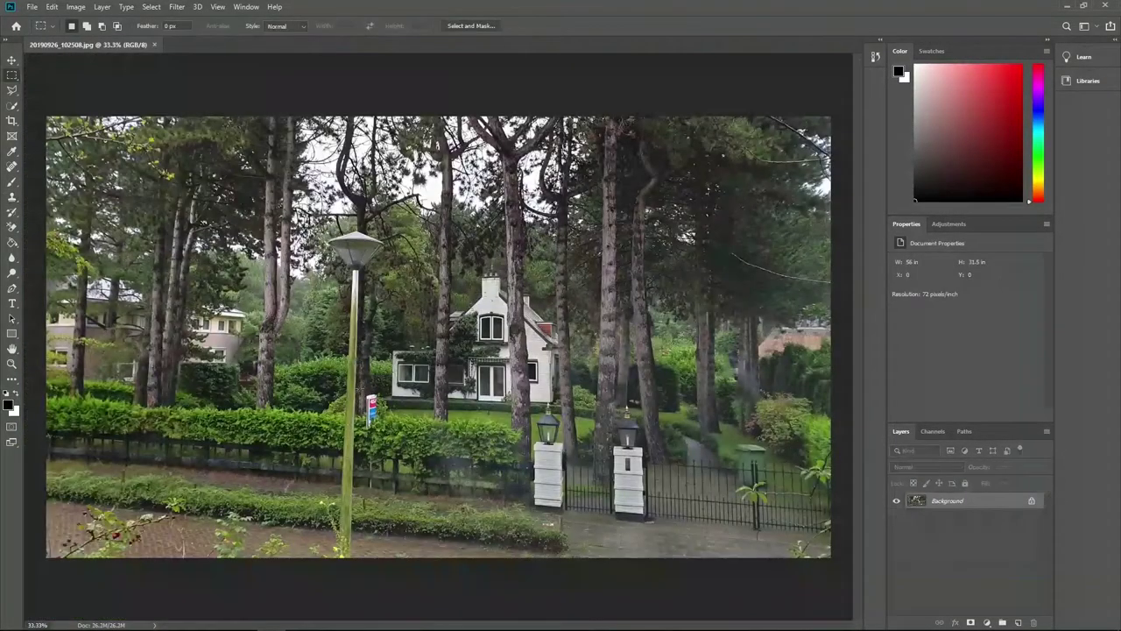
Try to remove the sale sign from the site photo by selecting around it and filling with Content-Aware at 100% opacity
left_click_drag(359, 390, 420, 422)
left_click(52, 7)
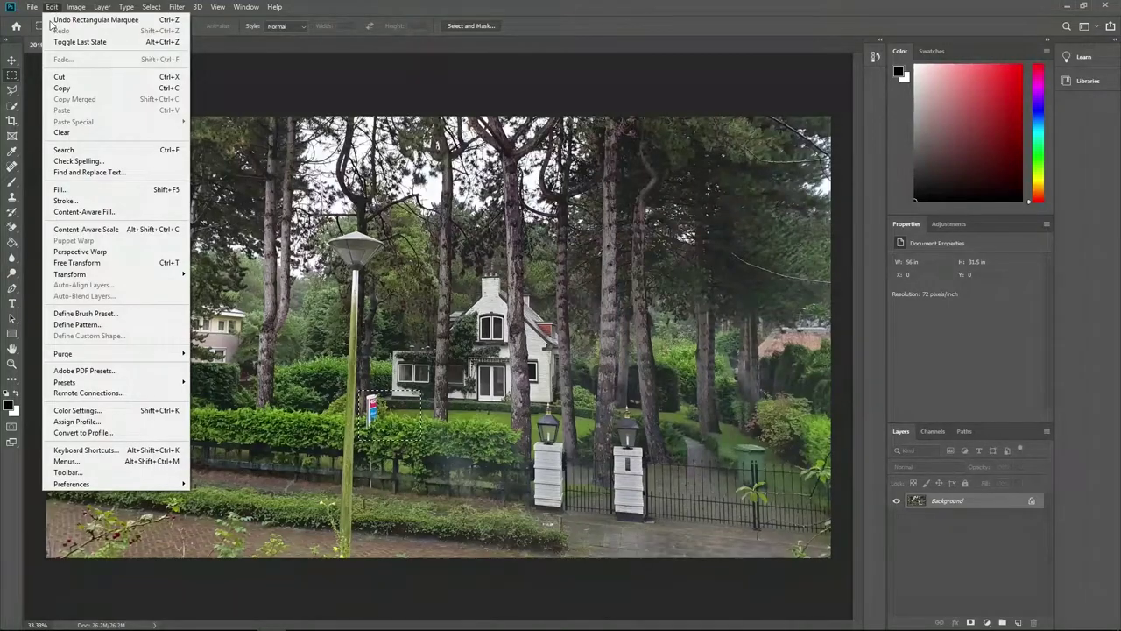
left_click(63, 189)
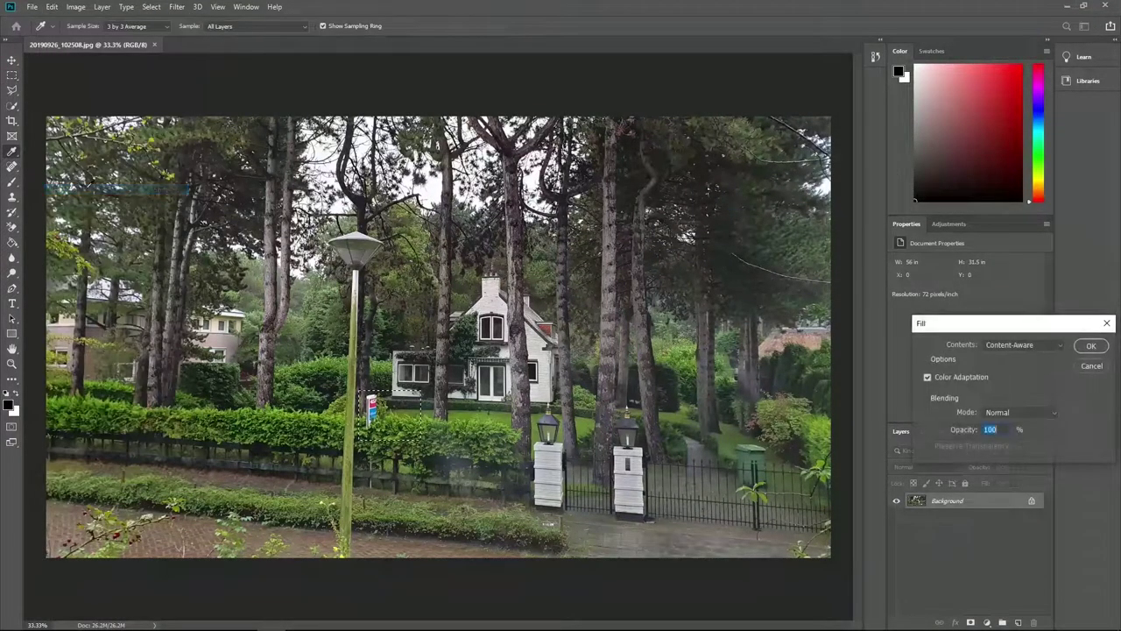
left_click(1093, 349)
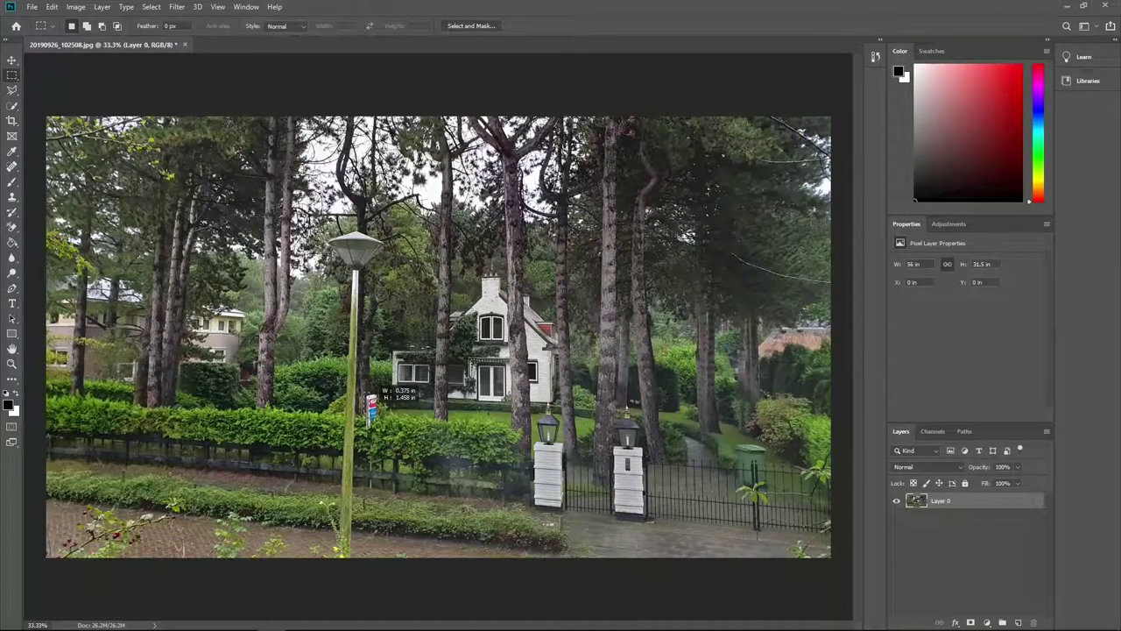
Select the sale sign tightly and replace it using Content-Aware Fill, excluding the house from the sampling area and outputting to a new layer
left_click_drag(371, 402, 382, 422)
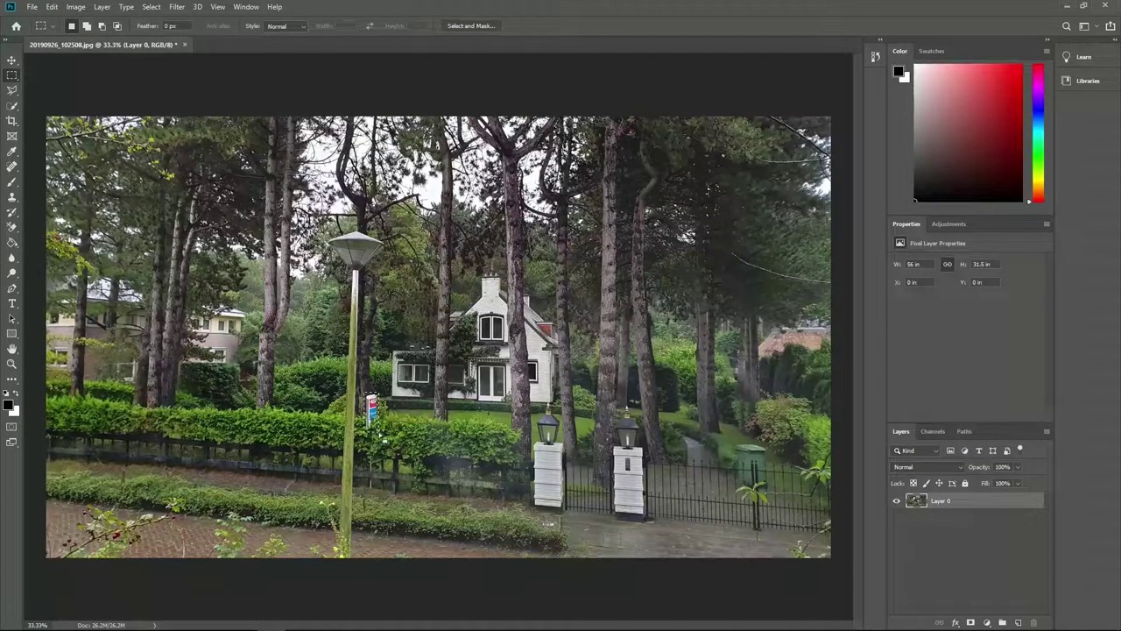
left_click(51, 7)
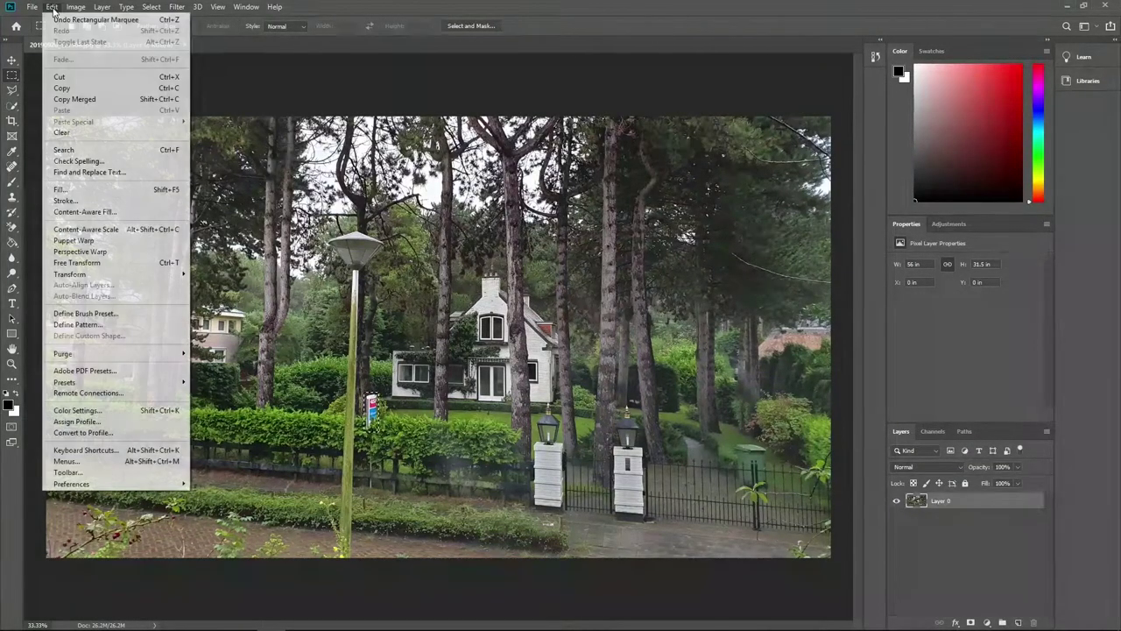
left_click(84, 211)
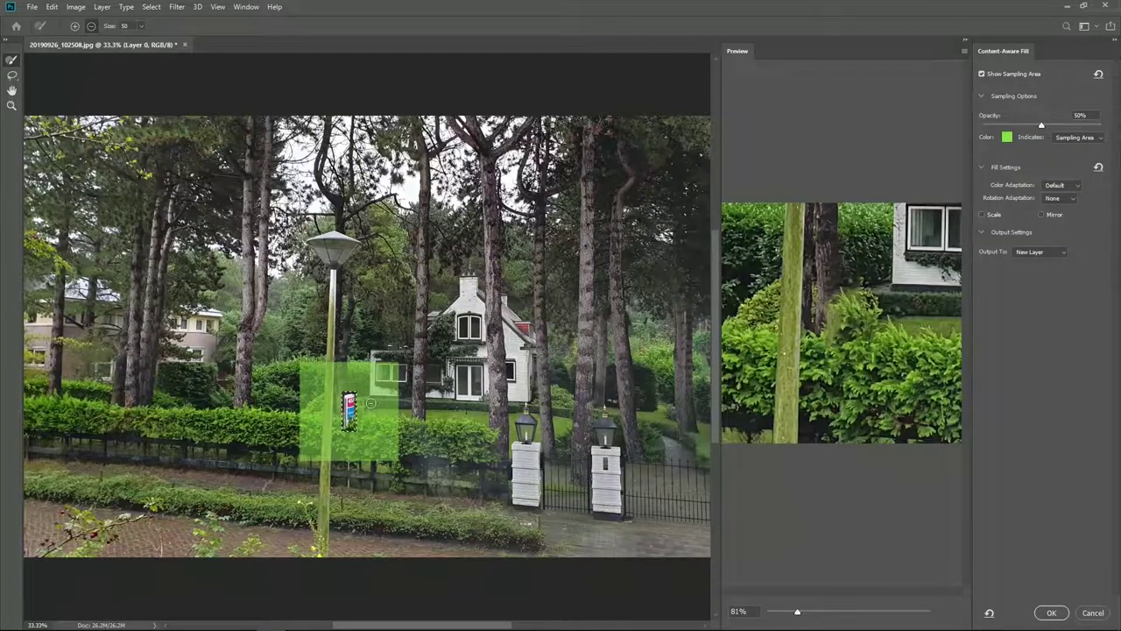
mouse_move(374, 360)
left_mouse_down()
mouse_move(384, 391)
mouse_move(396, 375)
mouse_move(394, 396)
left_mouse_up()
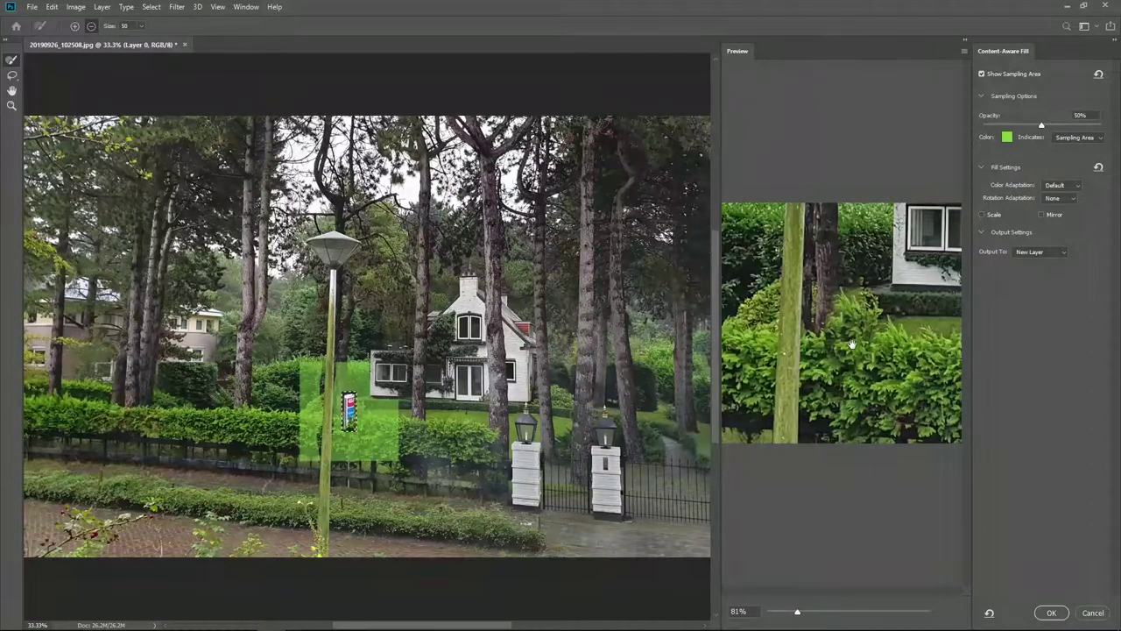
left_click(1051, 612)
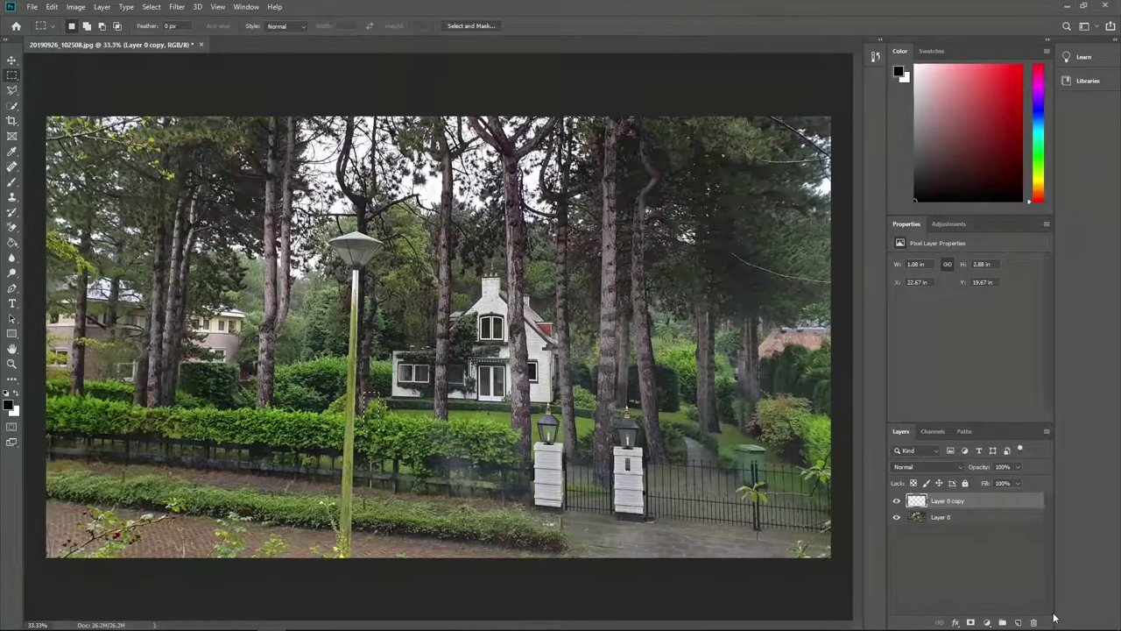